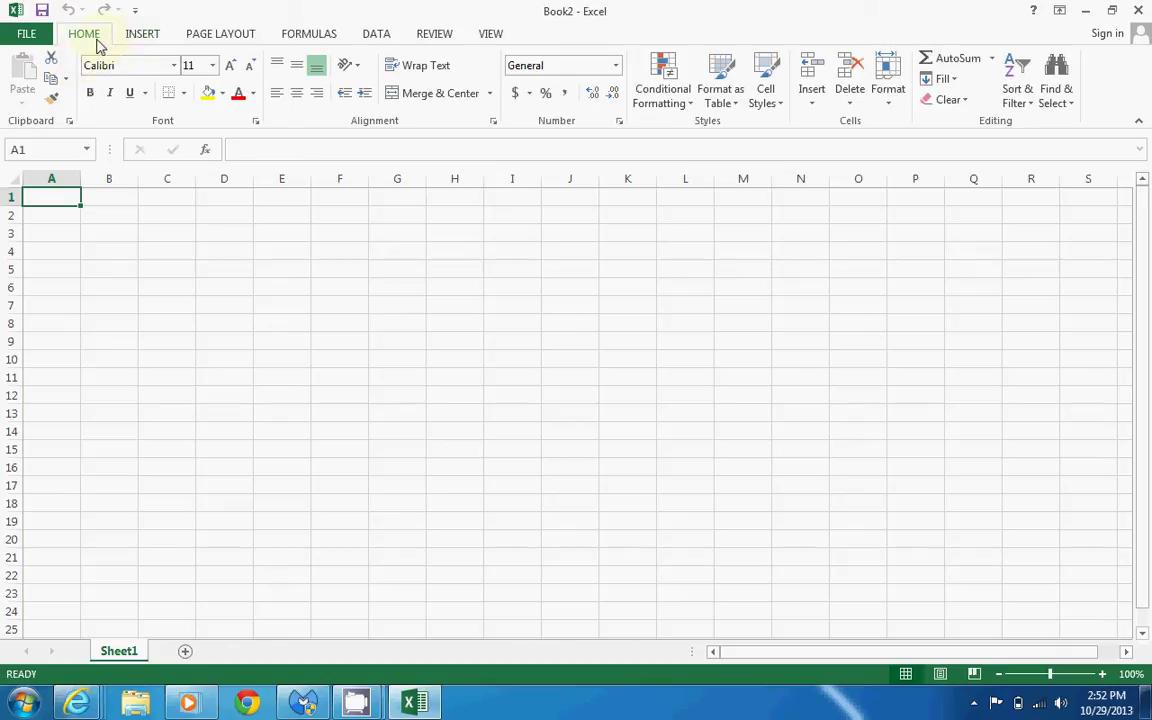
# - Examine the available formatting, insertion, page layout and formula commands, and the workbook's file management options
pyautogui.click(136, 40)
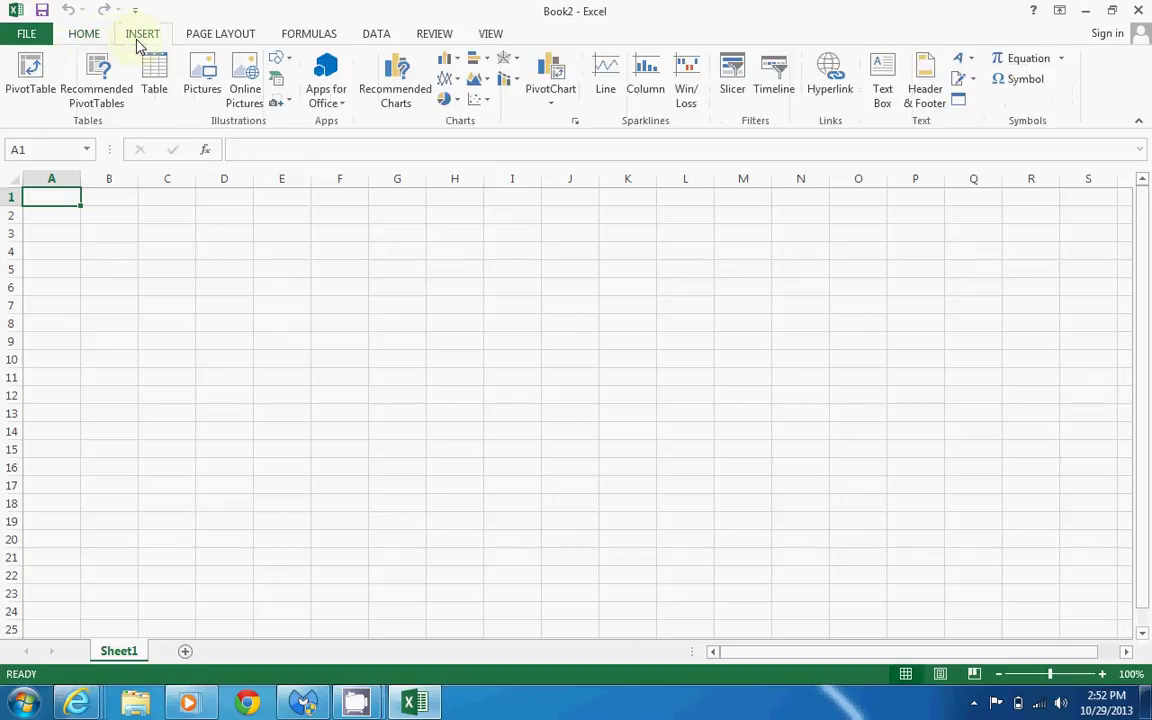
pyautogui.click(212, 38)
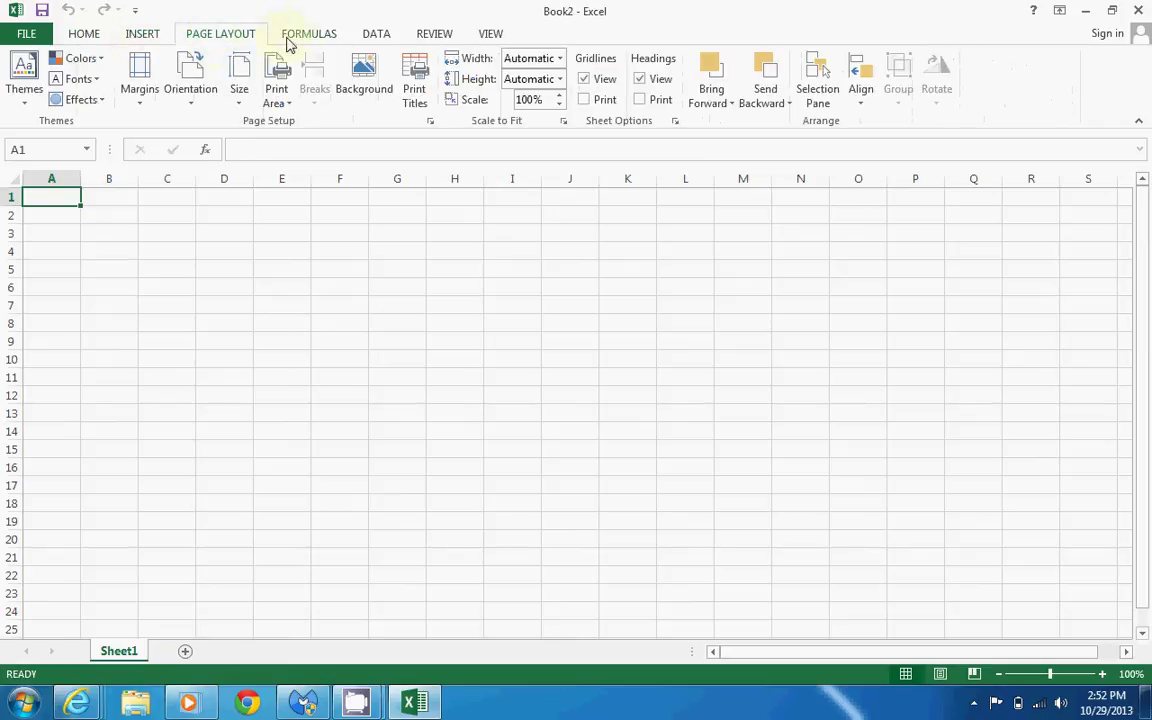
pyautogui.click(318, 37)
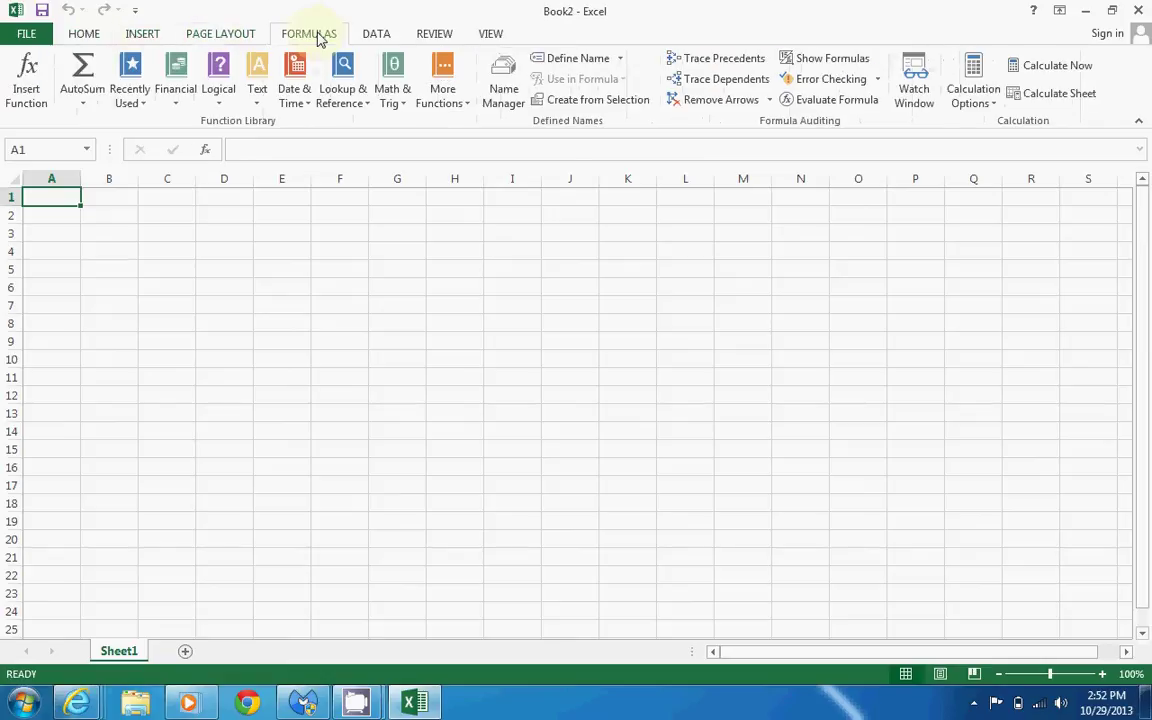
pyautogui.click(85, 34)
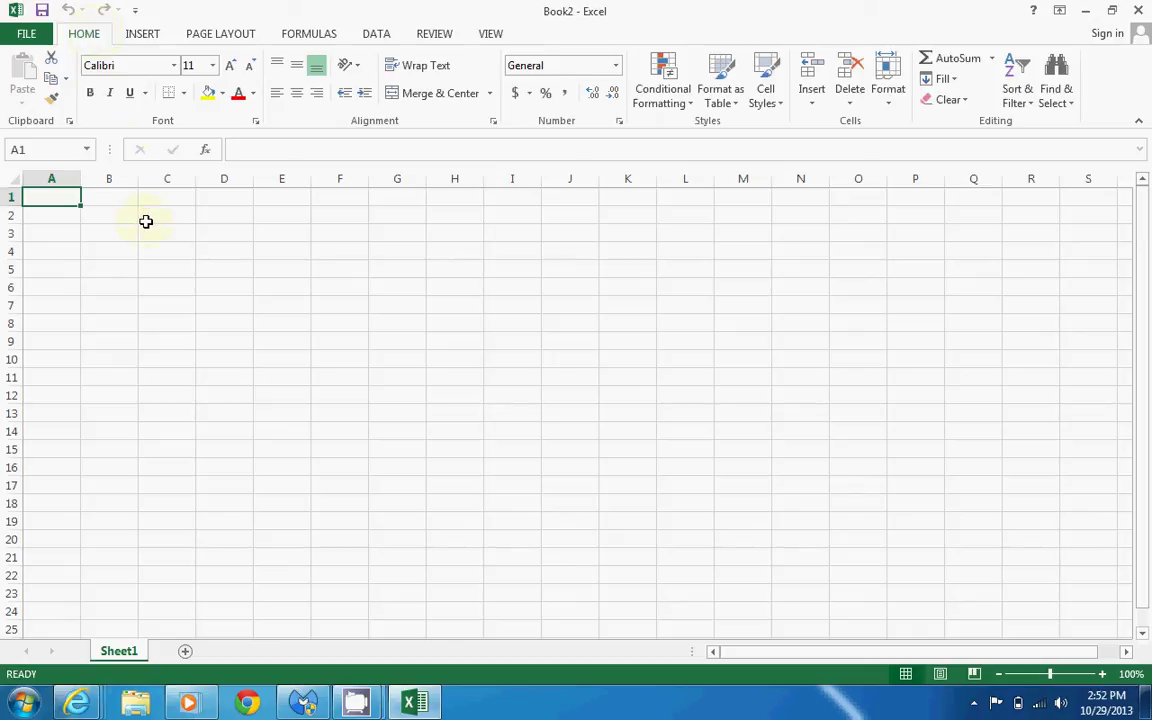
pyautogui.click(130, 36)
pyautogui.click(237, 44)
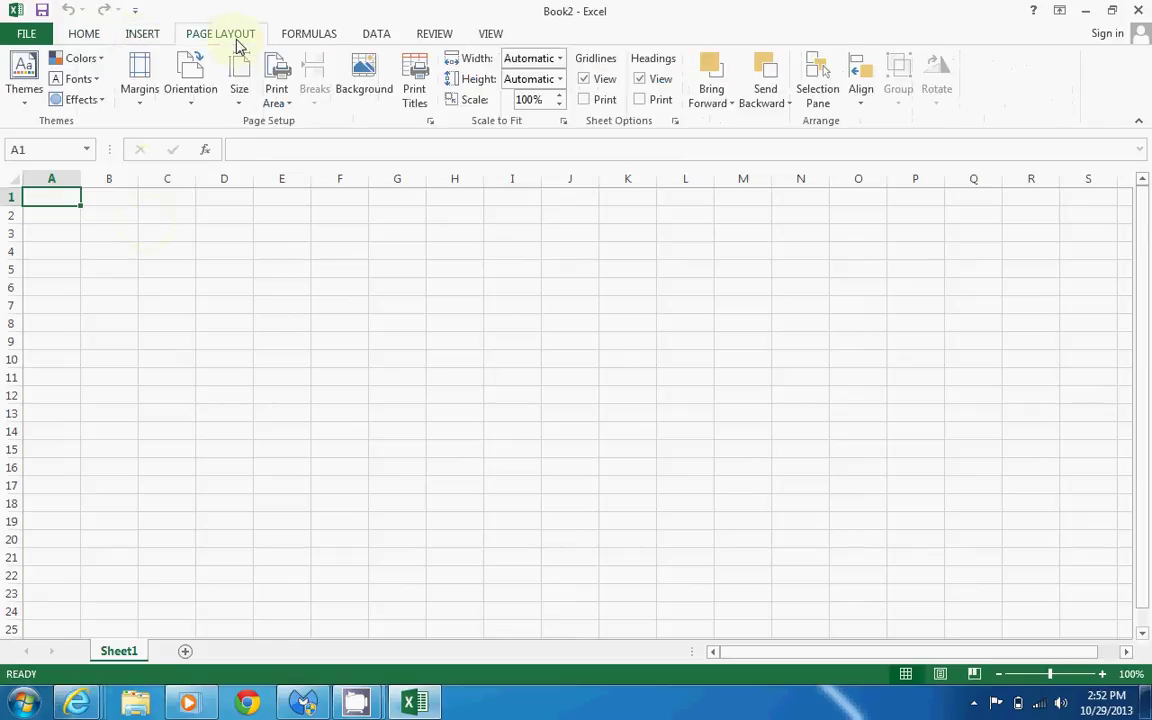
pyautogui.click(301, 44)
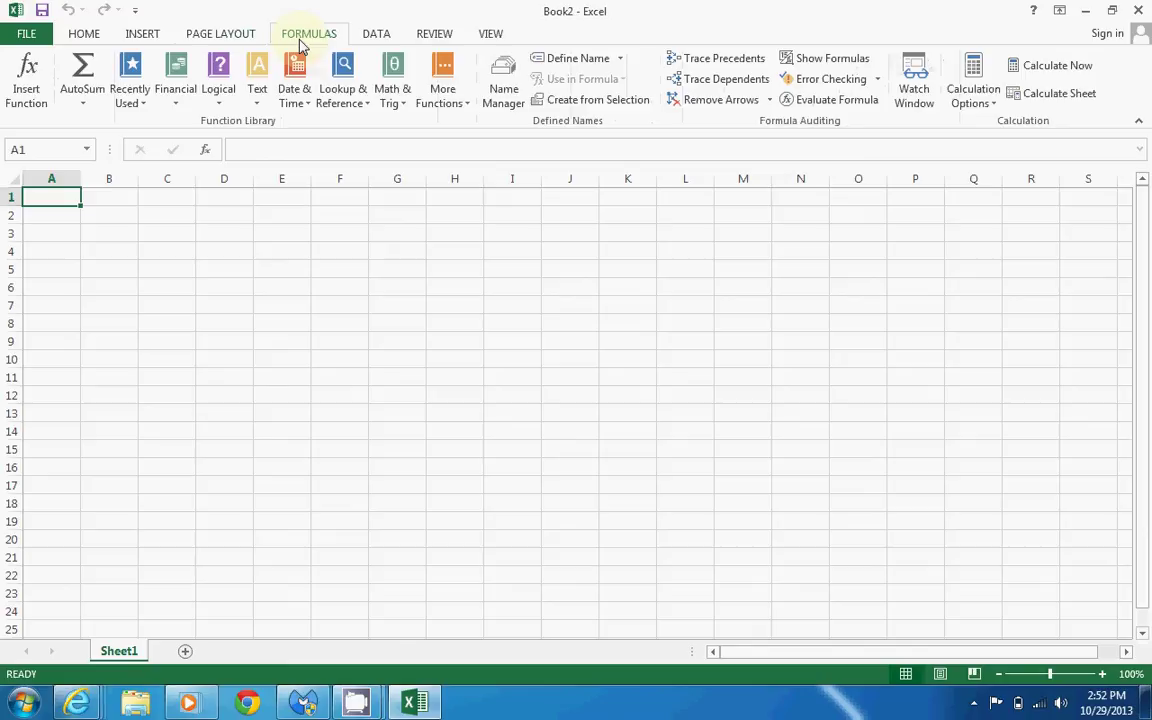
pyautogui.click(238, 44)
pyautogui.click(158, 44)
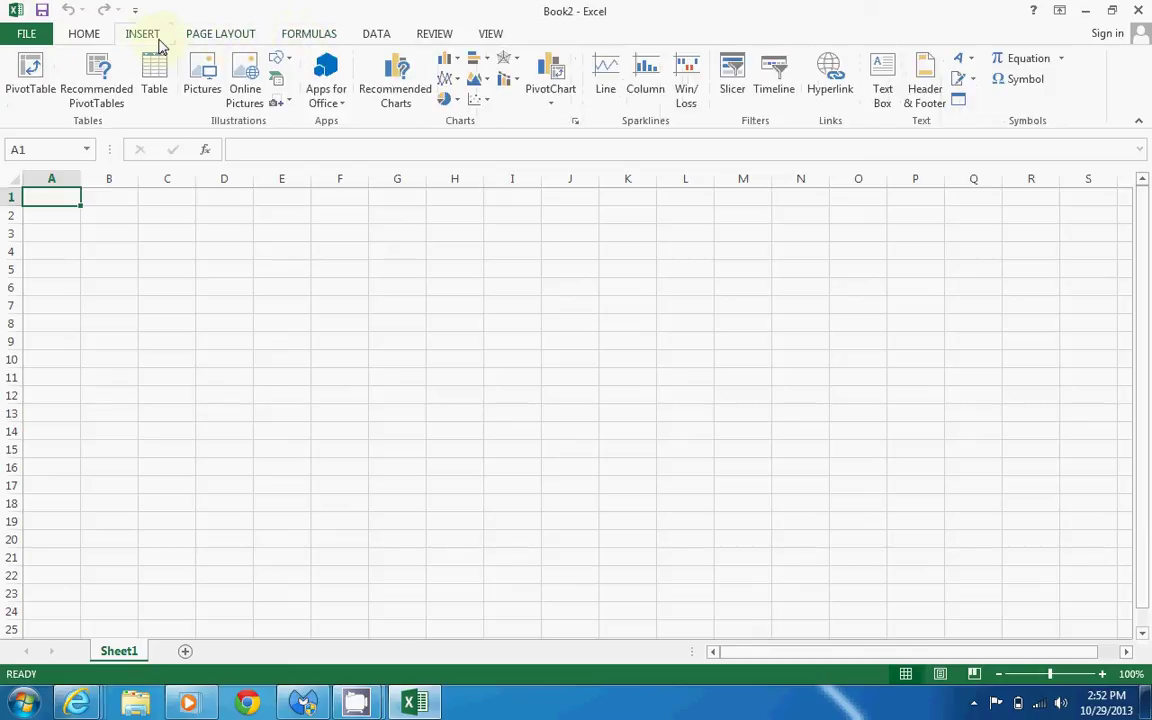
pyautogui.click(104, 44)
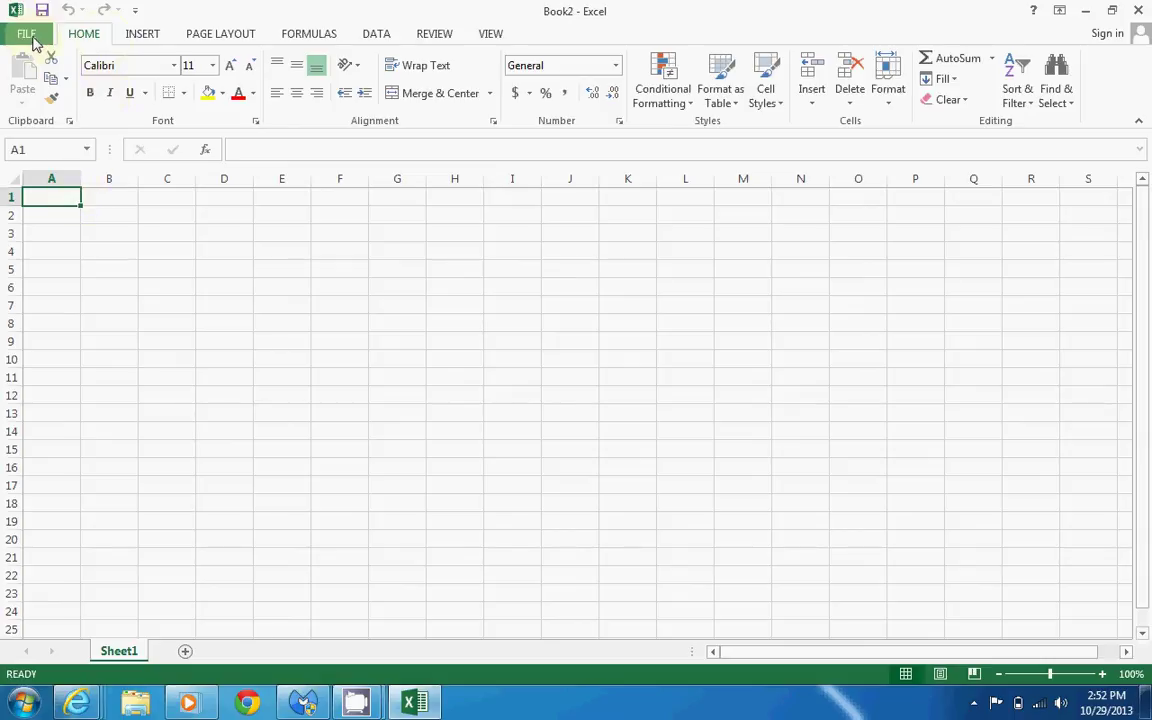
pyautogui.click(28, 36)
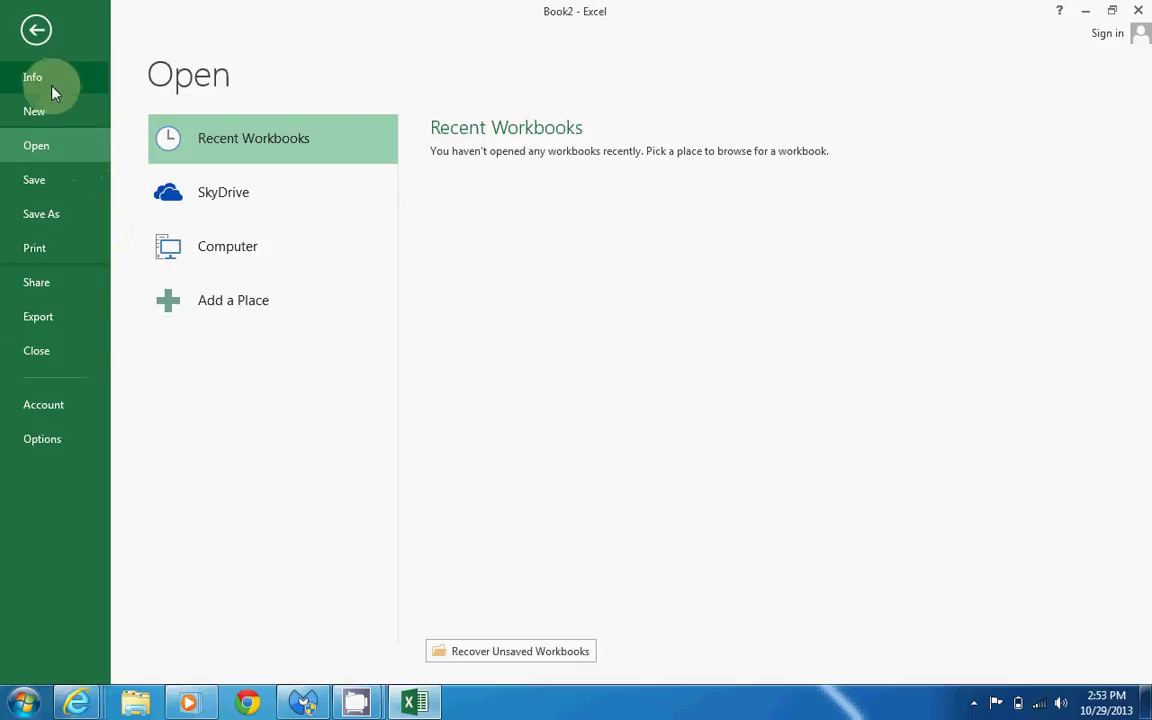
pyautogui.click(38, 30)
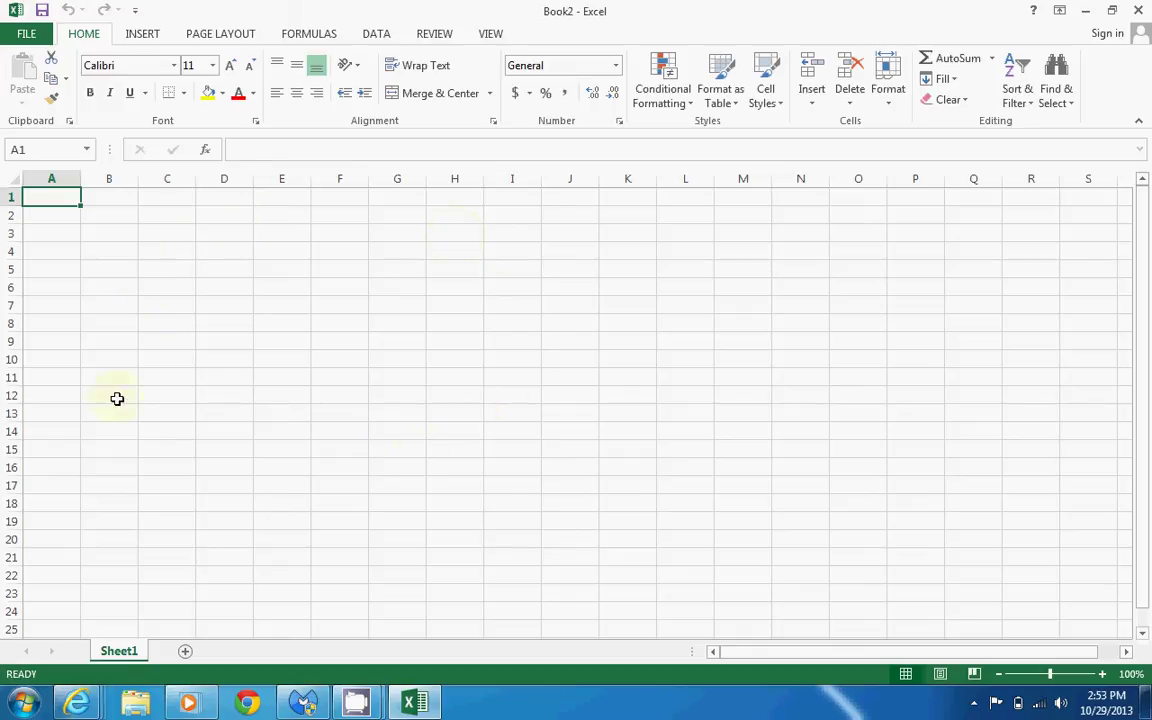
# - Select columns A, B and C one at a time, and rows 1, 2 and 3 likewise
pyautogui.click(57, 172)
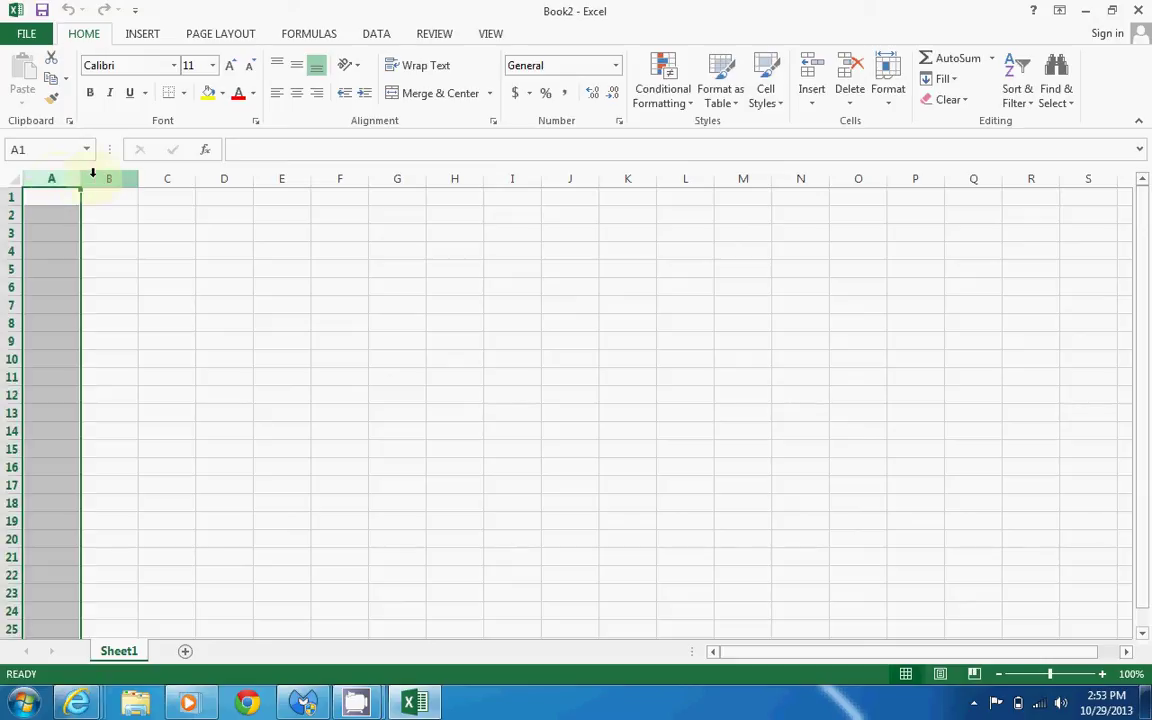
pyautogui.click(100, 172)
pyautogui.click(167, 175)
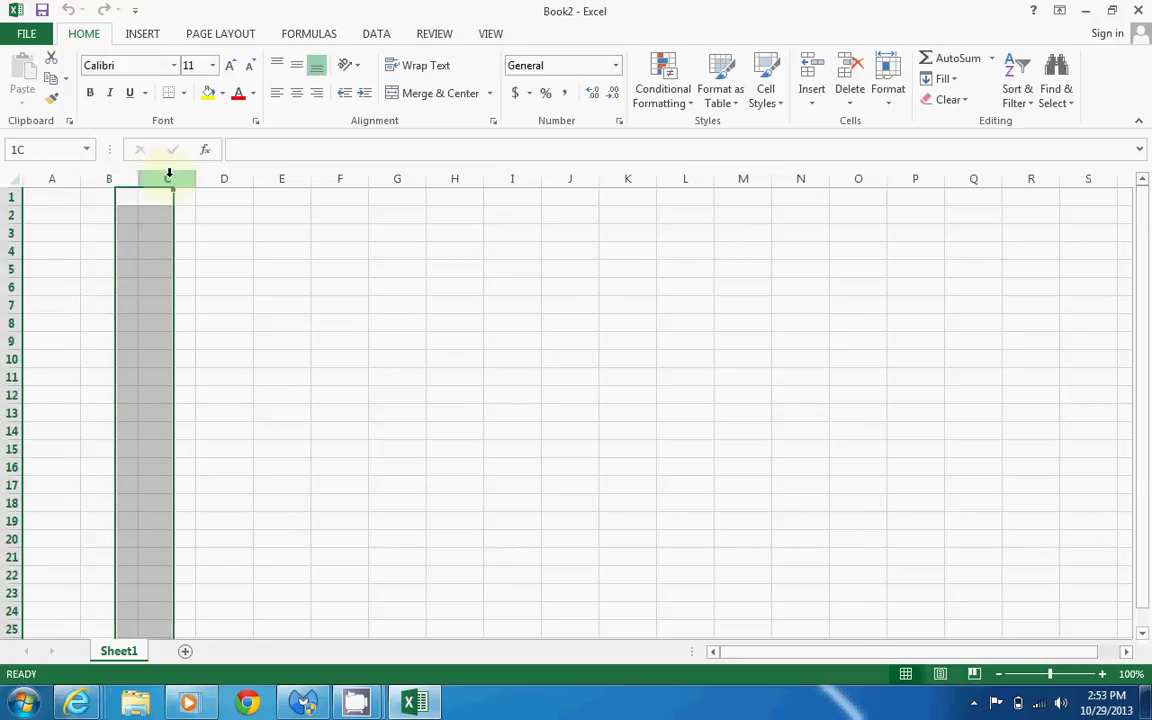
pyautogui.click(8, 197)
pyautogui.click(8, 215)
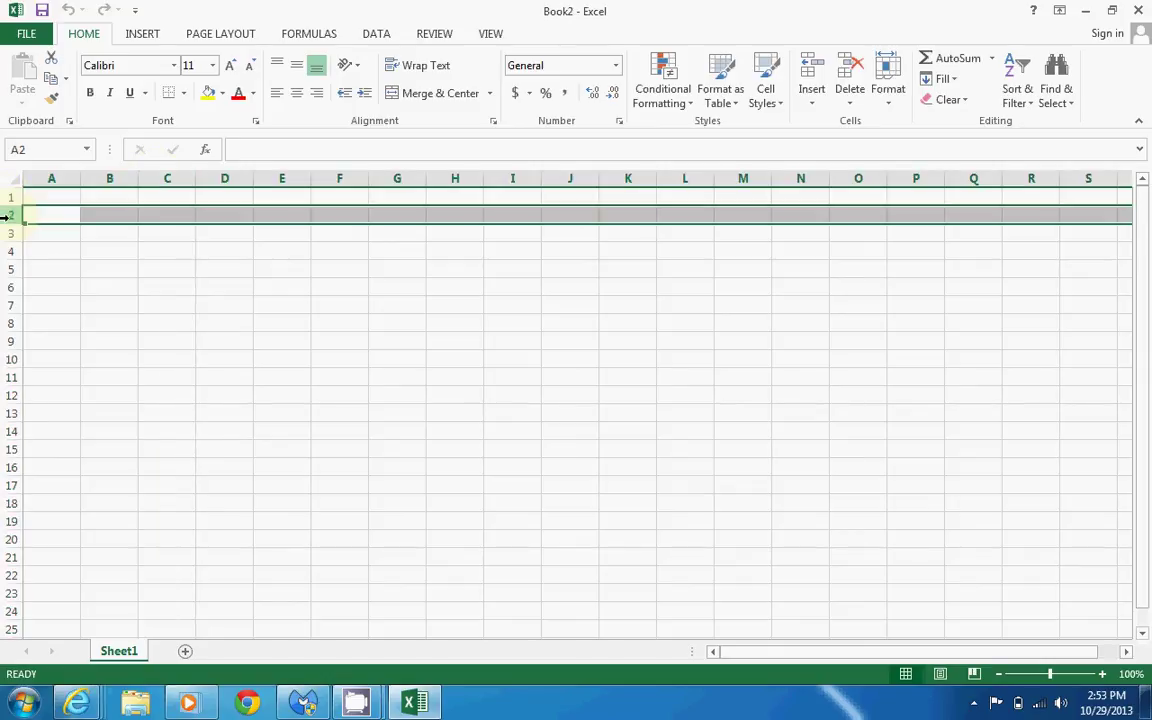
pyautogui.click(6, 232)
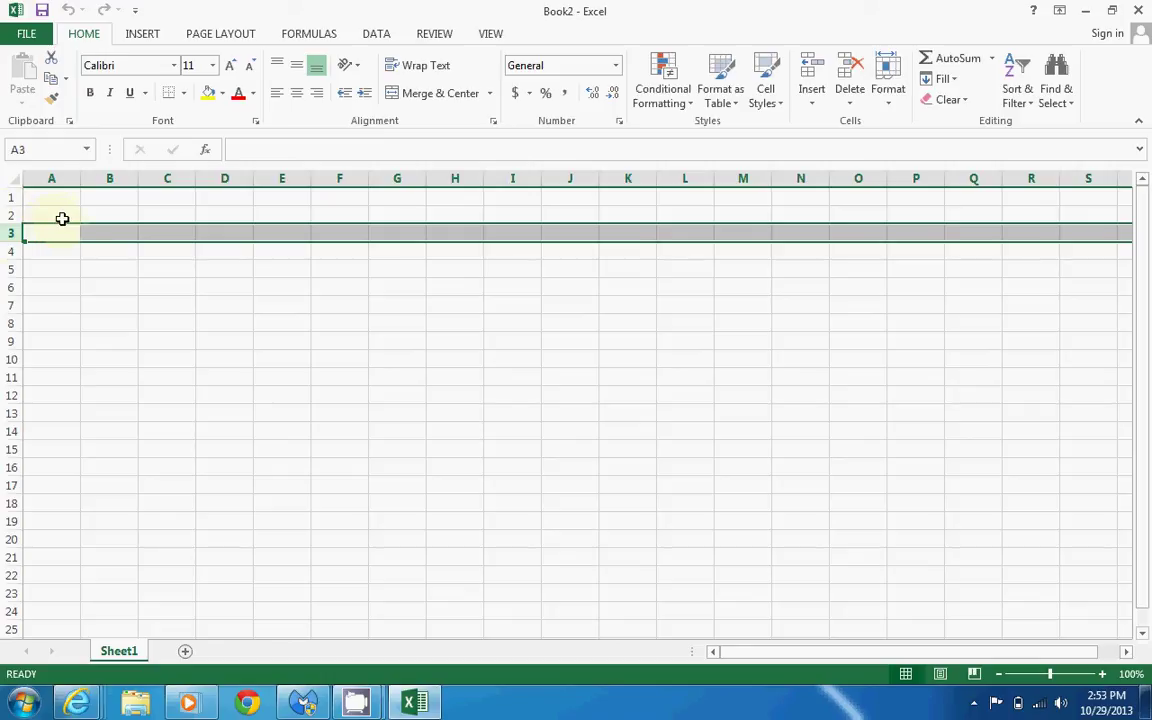
# - Select cells A2, C3 and C7 in turn to view each cell's reference
pyautogui.click(65, 214)
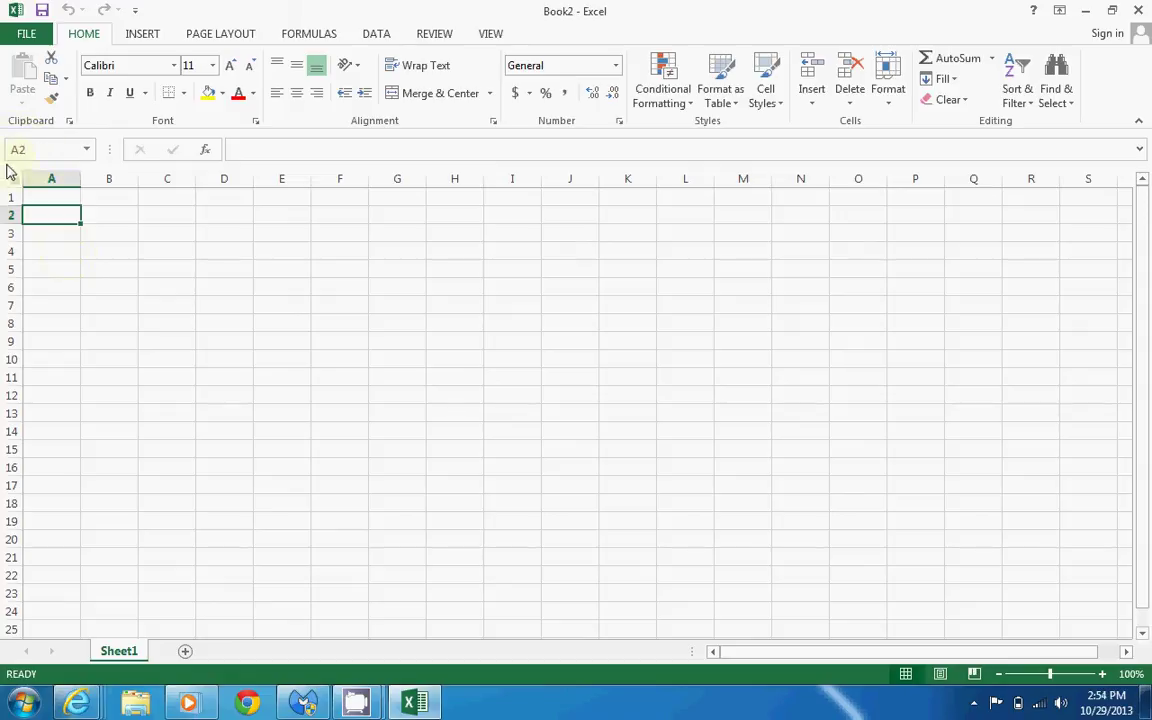
pyautogui.click(162, 232)
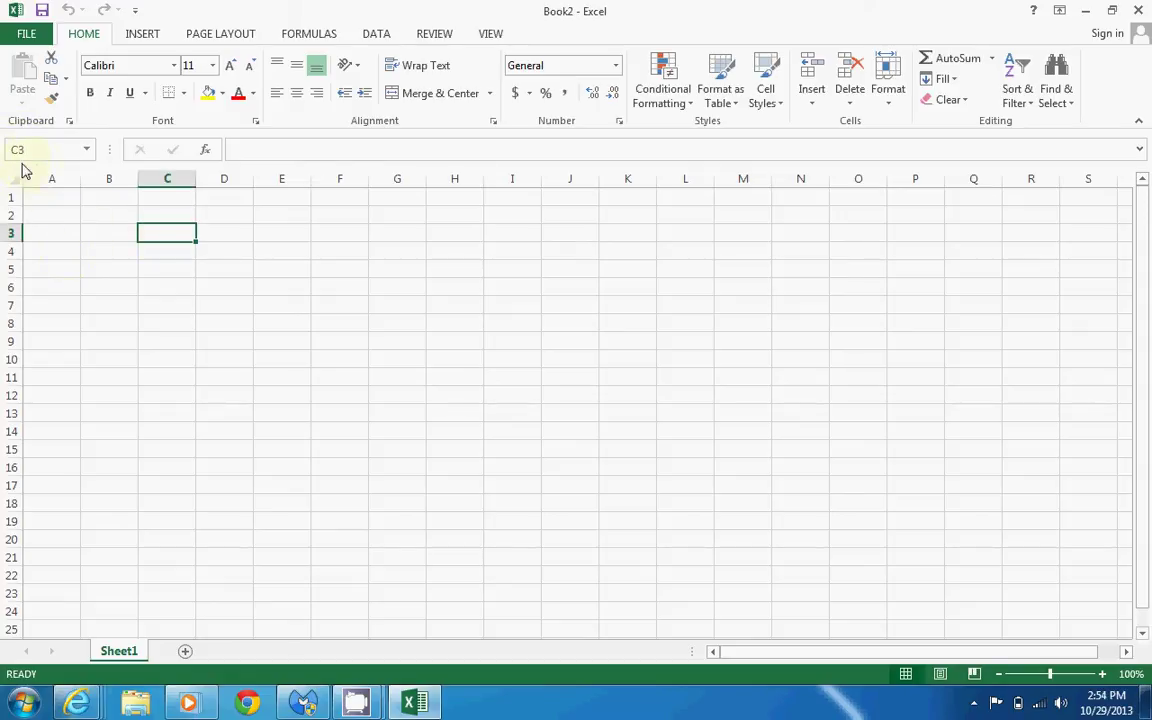
pyautogui.click(168, 297)
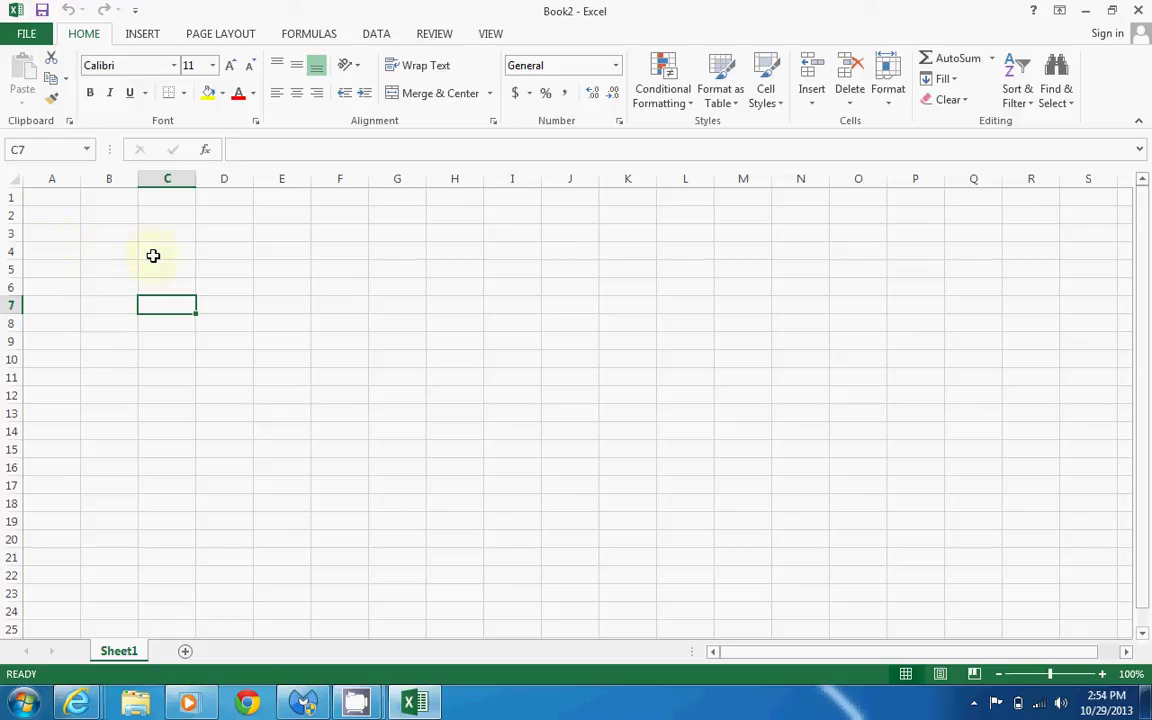
# - Move the active cell one cell at a time from C7 around columns A to C, finishing at A2
pyautogui.press('Left')
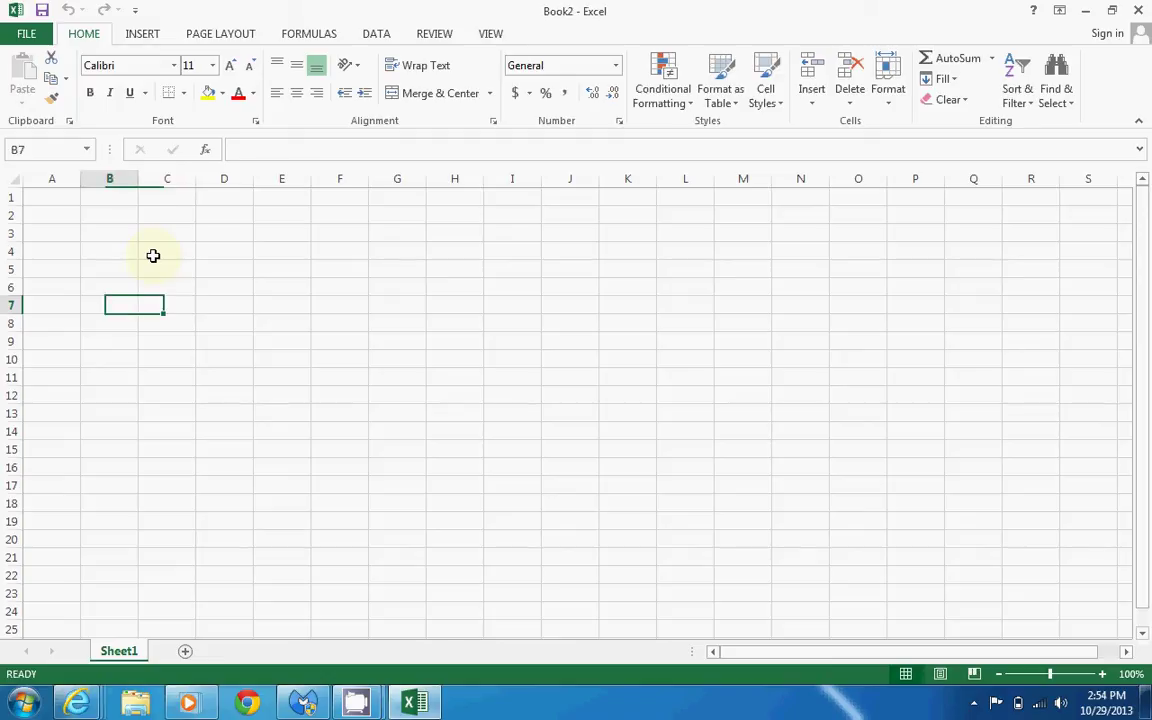
pyautogui.press('Left')
pyautogui.press('Up')
pyautogui.press('Up')
pyautogui.press('Up')
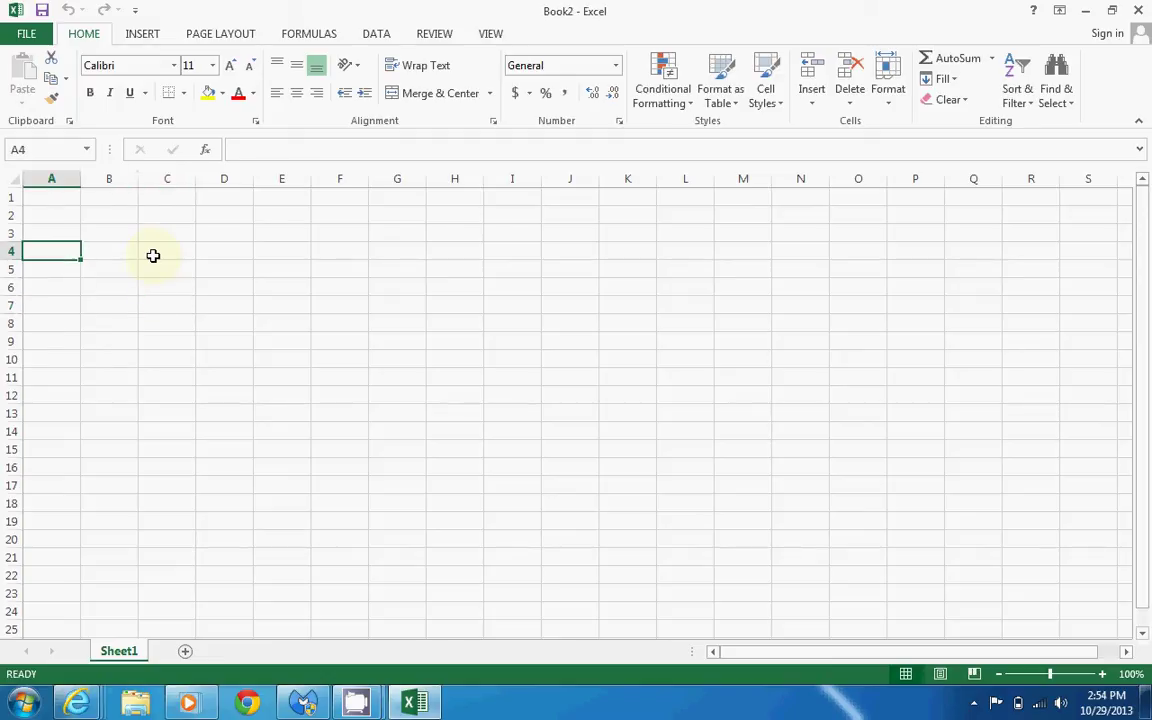
pyautogui.press('Down')
pyautogui.press('Up')
pyautogui.press('Up')
pyautogui.press('Up')
pyautogui.press('Right')
pyautogui.press('Right')
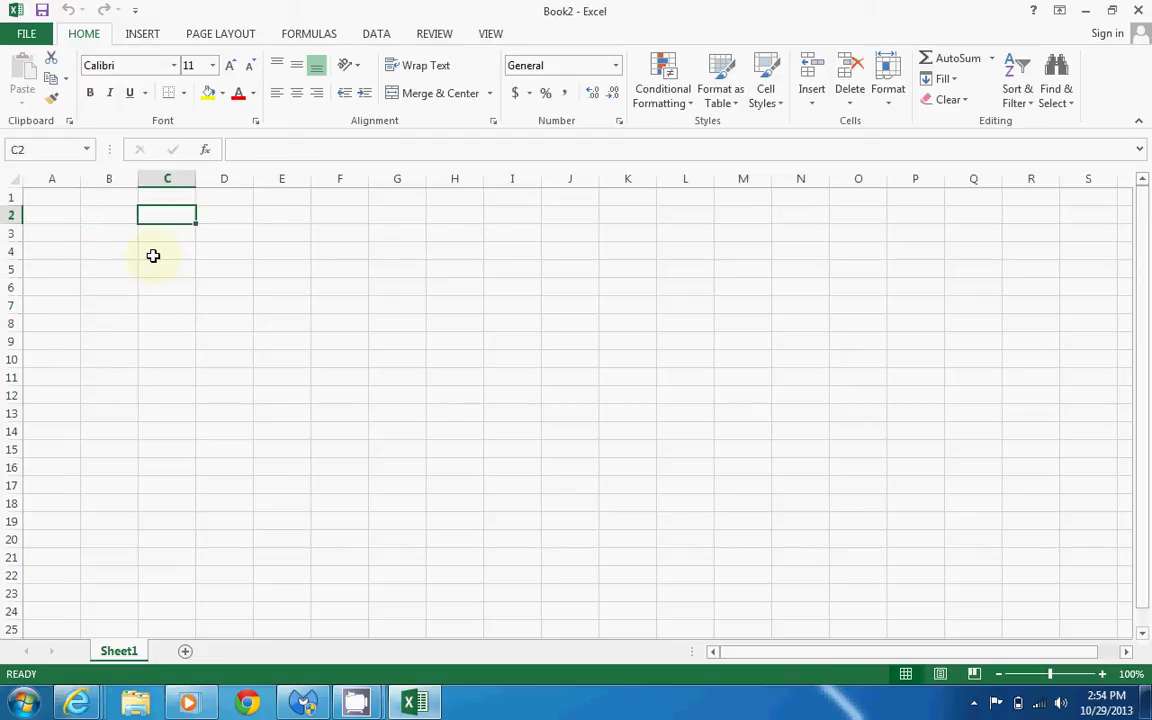
pyautogui.press('Down')
pyautogui.press('Left')
pyautogui.press('Left')
pyautogui.press('Down')
pyautogui.press('Down')
pyautogui.press('Up')
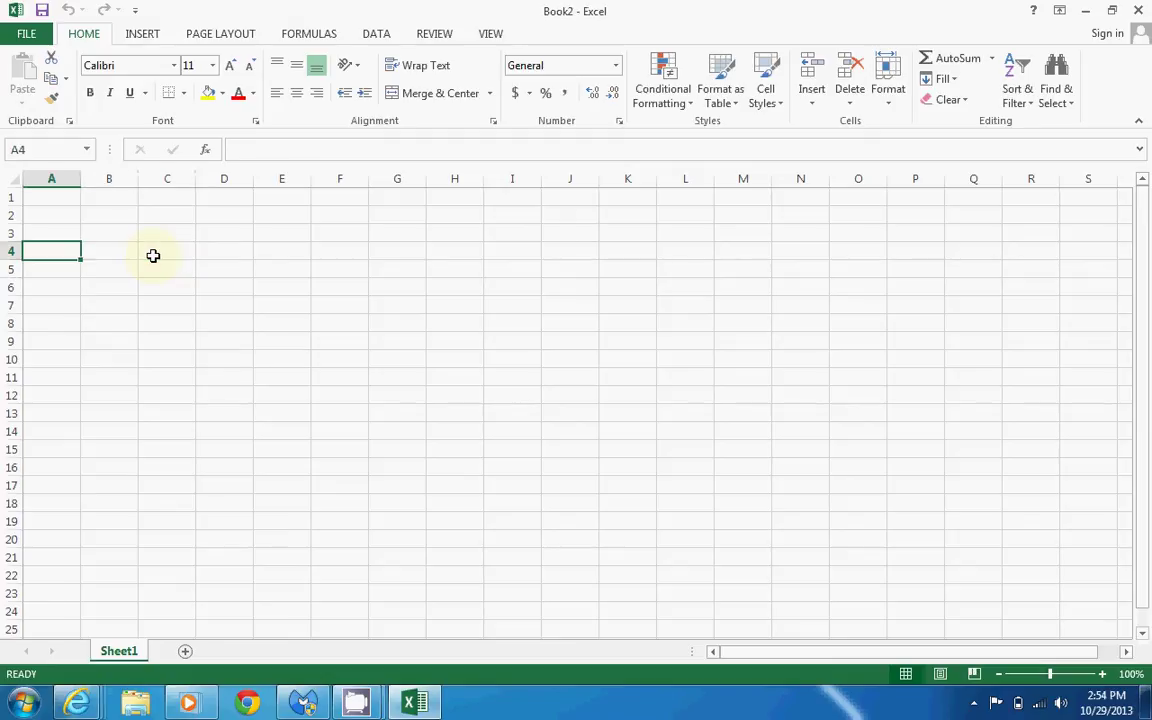
pyautogui.press('Up')
pyautogui.press('Up')
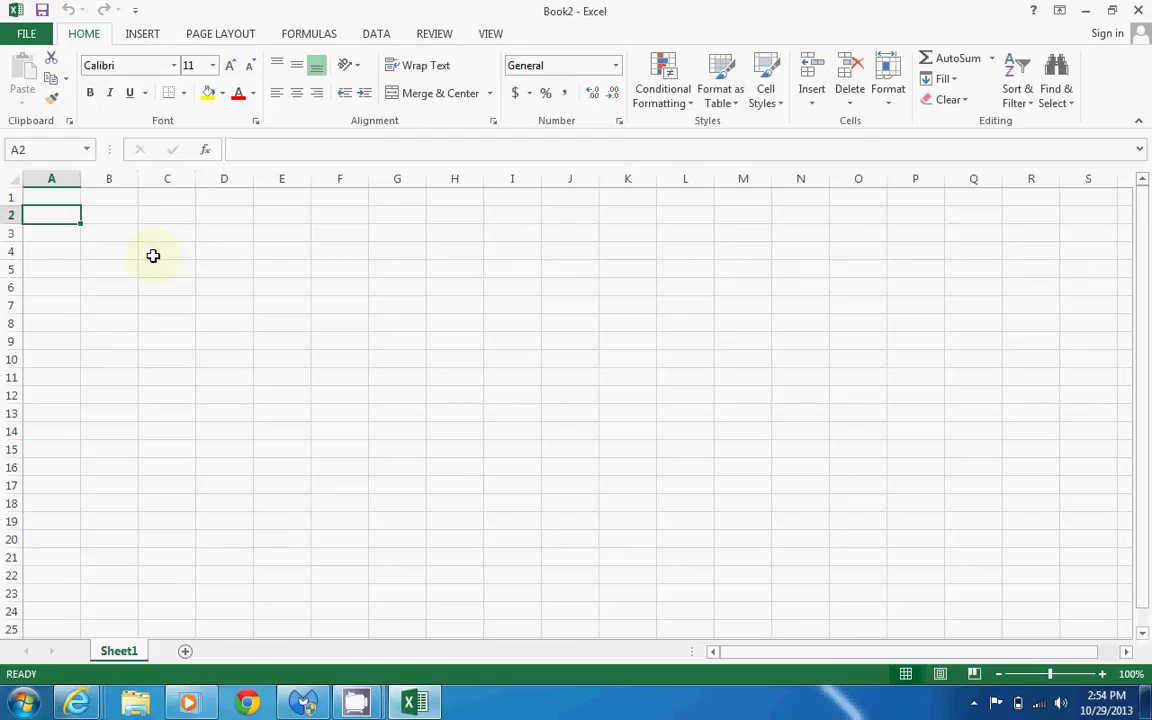
# - Move the active cell across row 2 beyond column E, and return it to cell A3
pyautogui.press('Right')
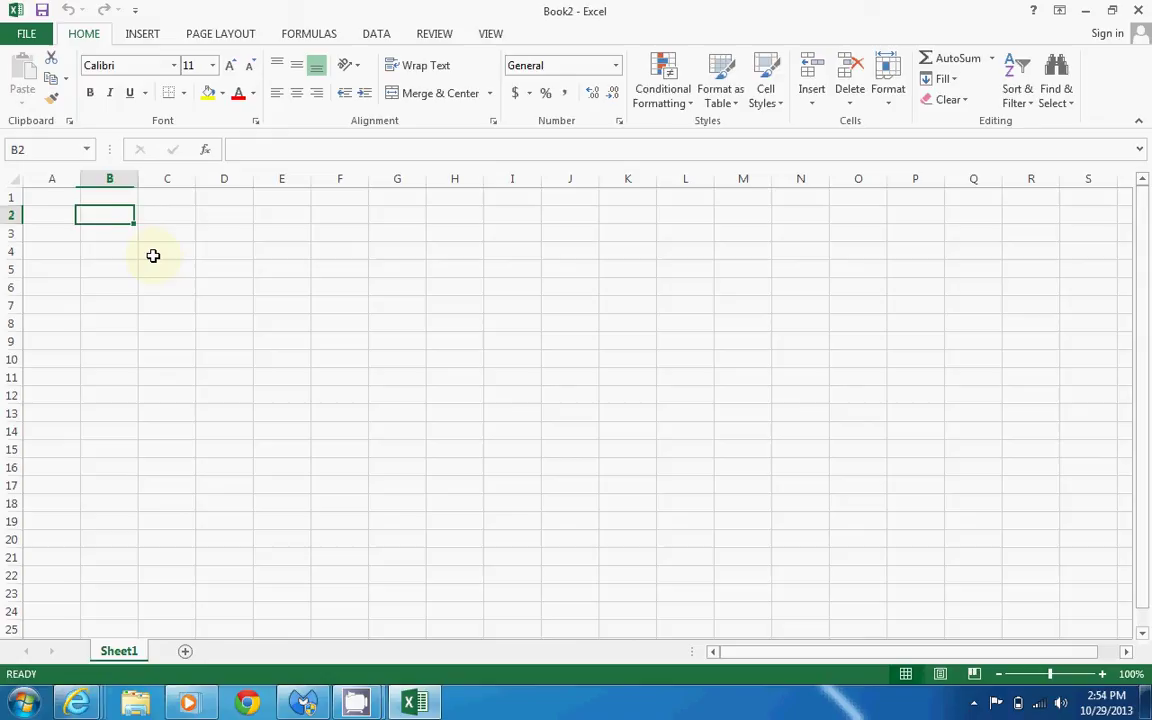
pyautogui.press('Right')
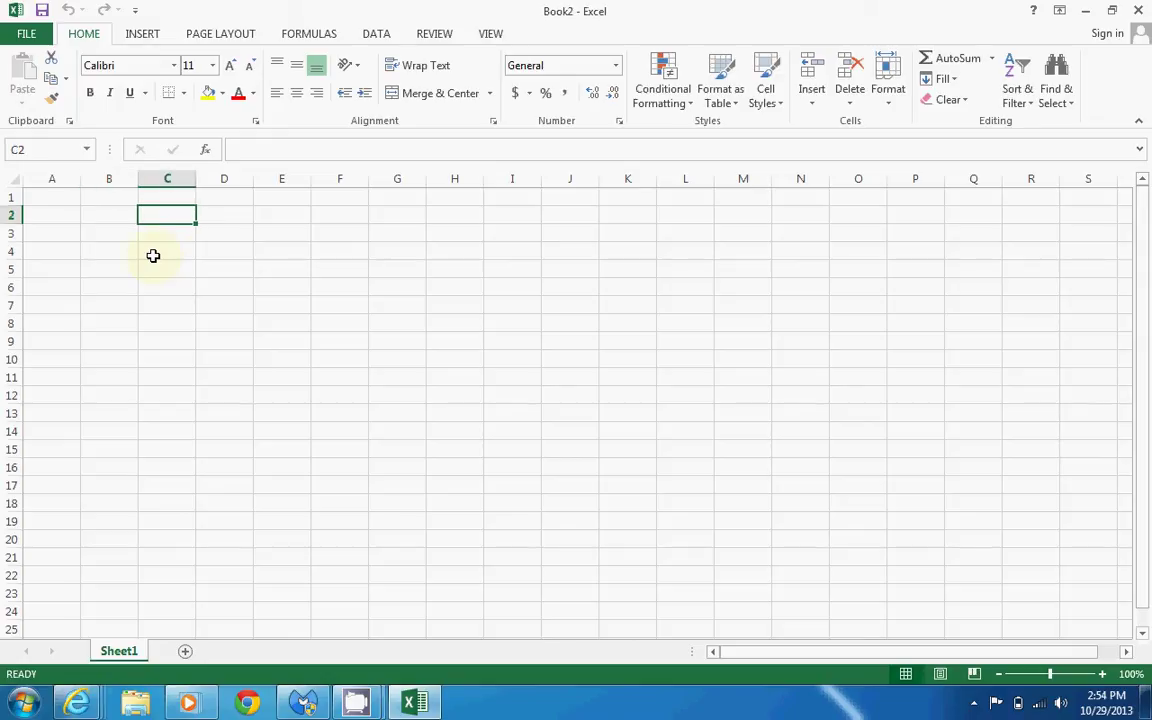
pyautogui.press('Right')
pyautogui.press('Right')
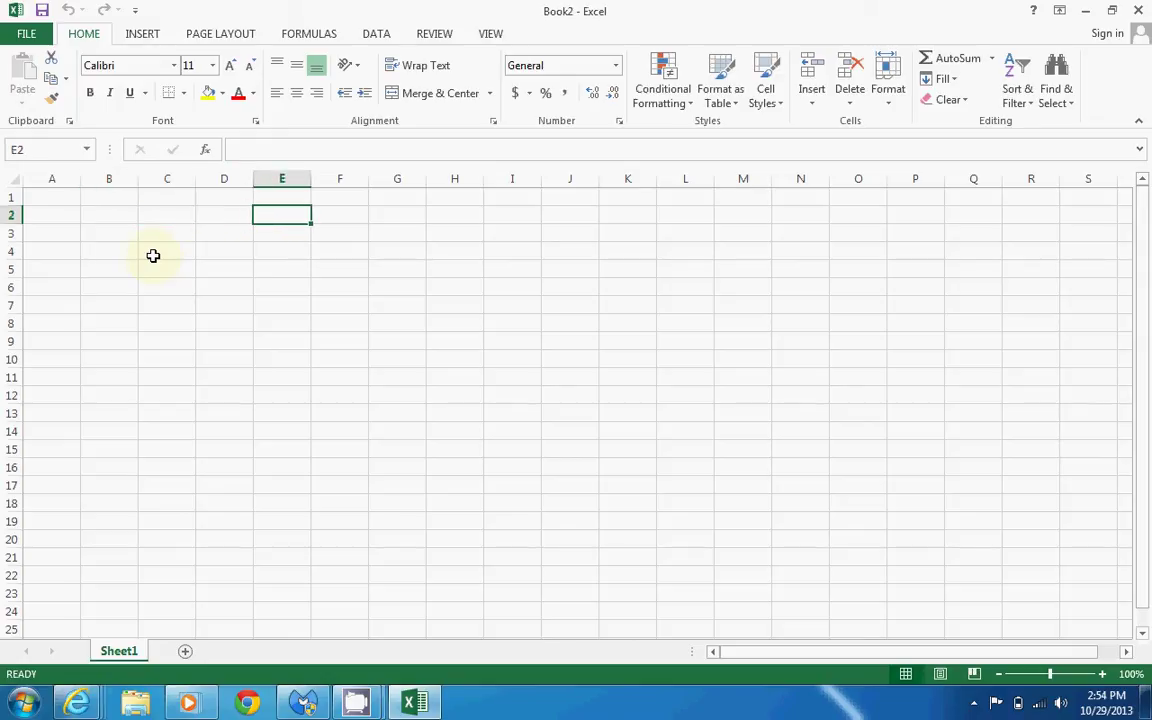
pyautogui.press('Right')
pyautogui.press('Right')
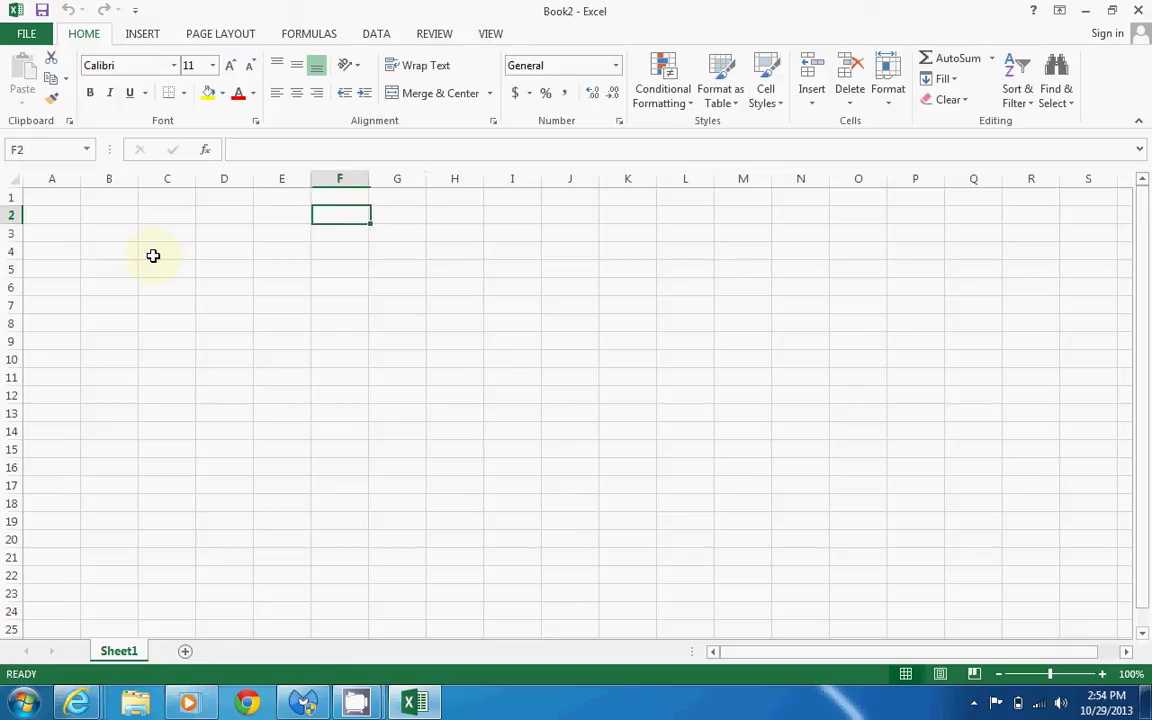
pyautogui.press('Left')
pyautogui.press('Left')
pyautogui.press('Left')
pyautogui.press('Left')
pyautogui.press('Left')
pyautogui.press('Down')
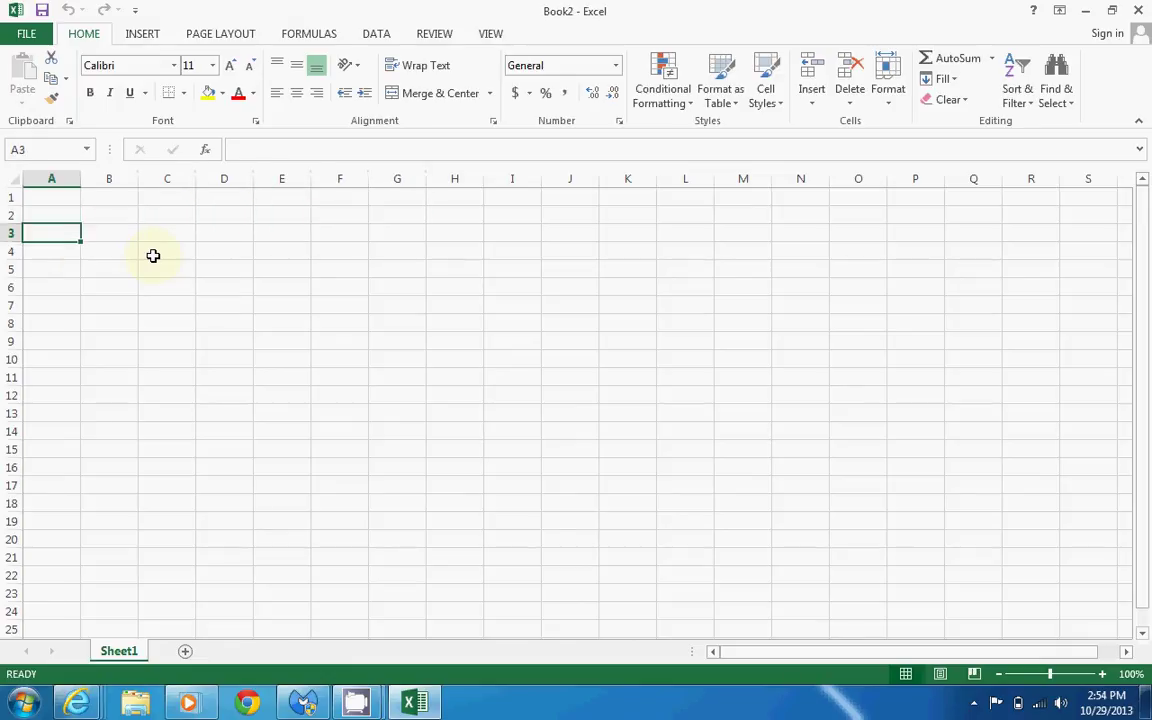
# - Enter the title "2013 Fall Semester Budget" in cell A1
pyautogui.press('Up')
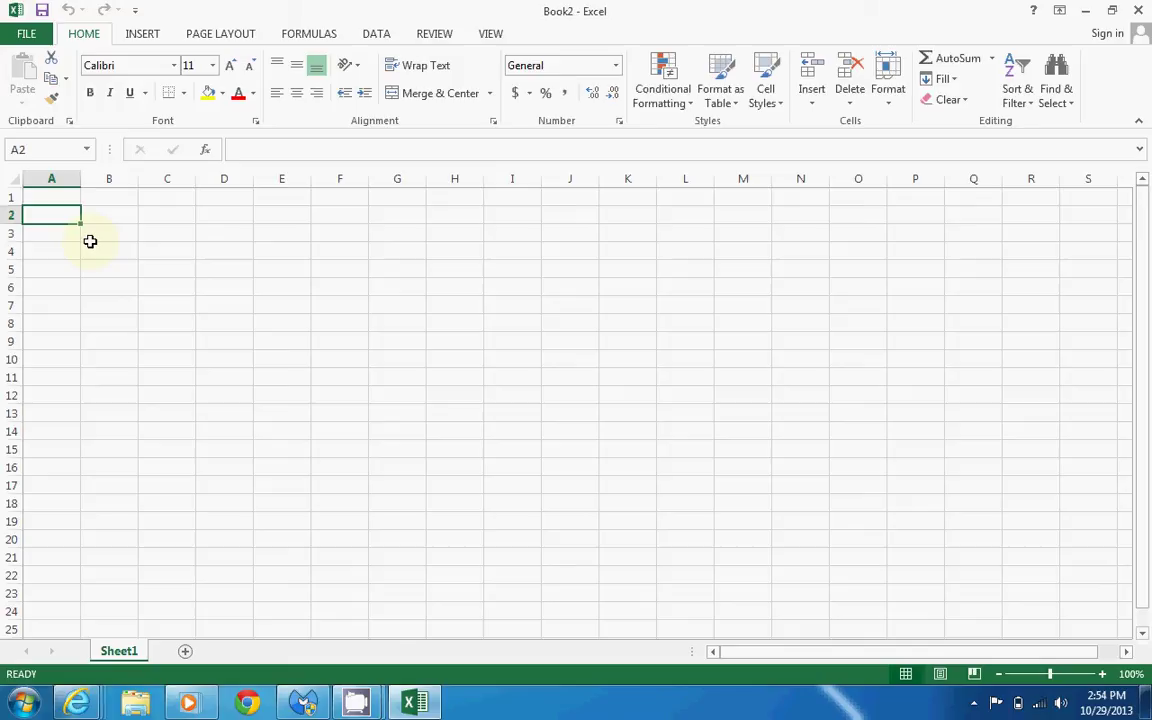
pyautogui.press('Up')
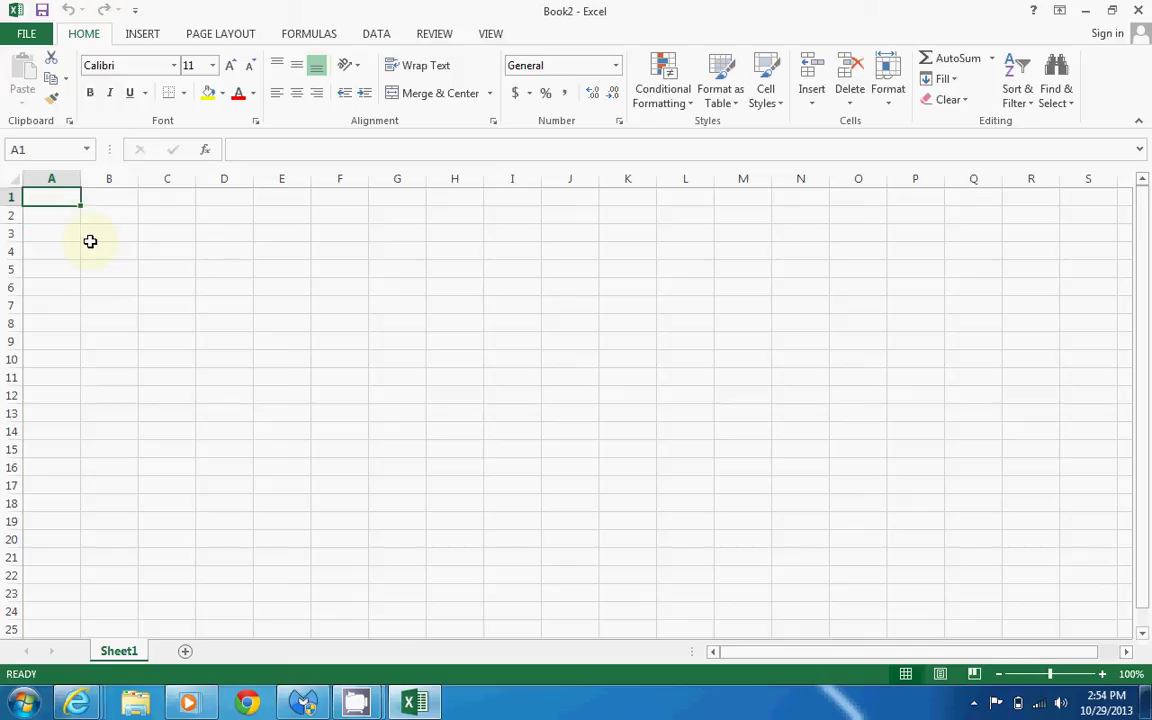
pyautogui.write('201')
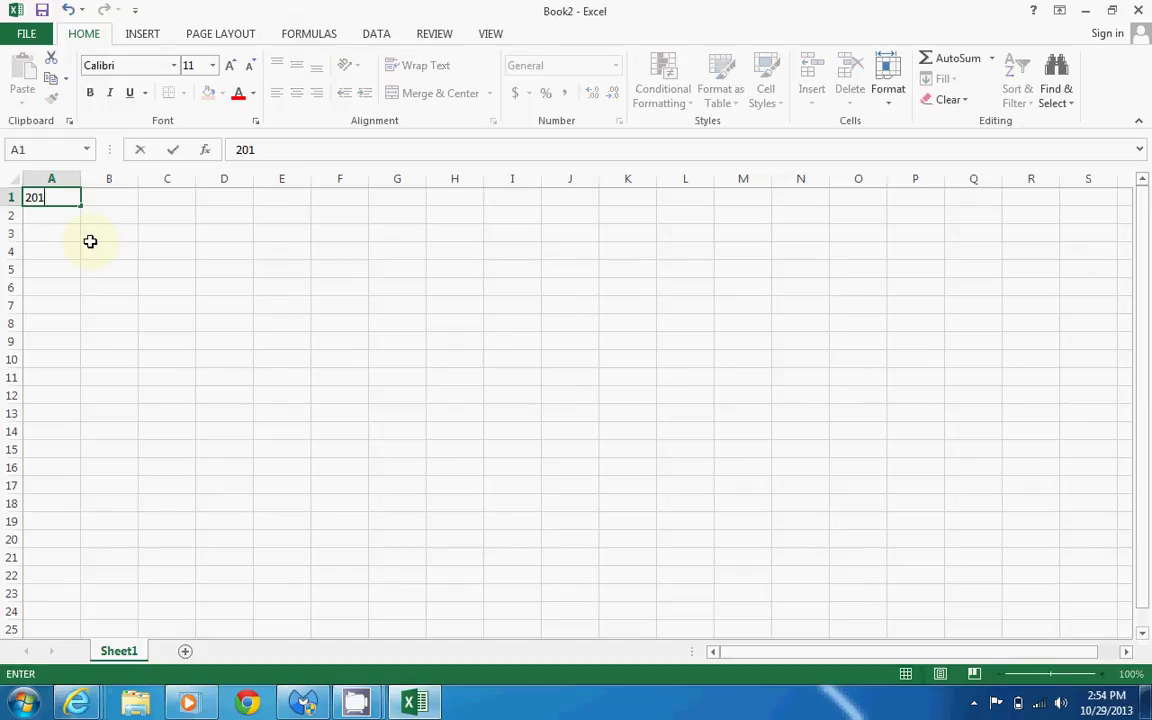
pyautogui.write('3 Fall Semest')
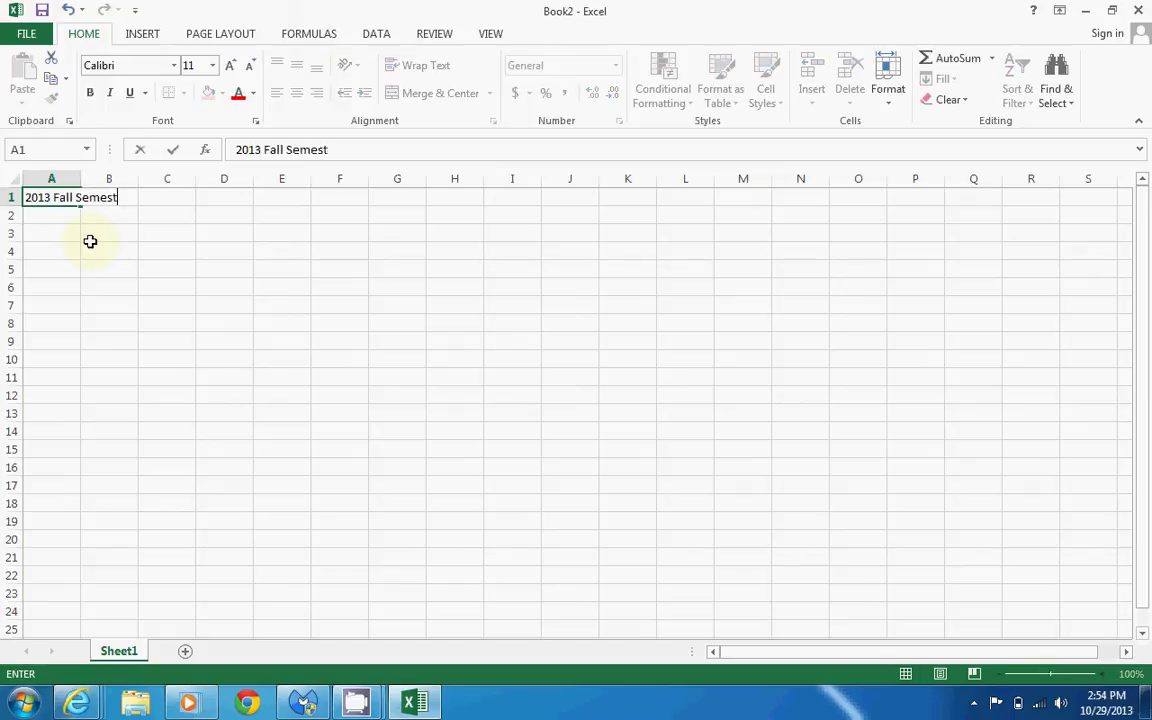
pyautogui.write('er Budget')
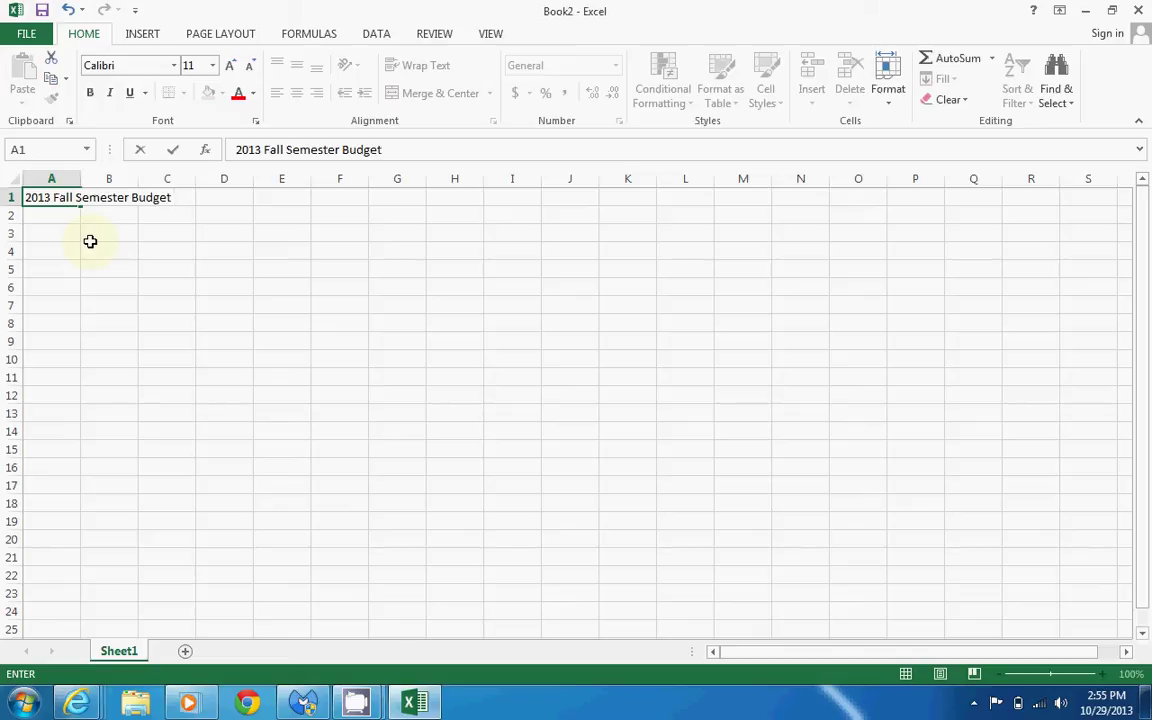
pyautogui.press('Return')
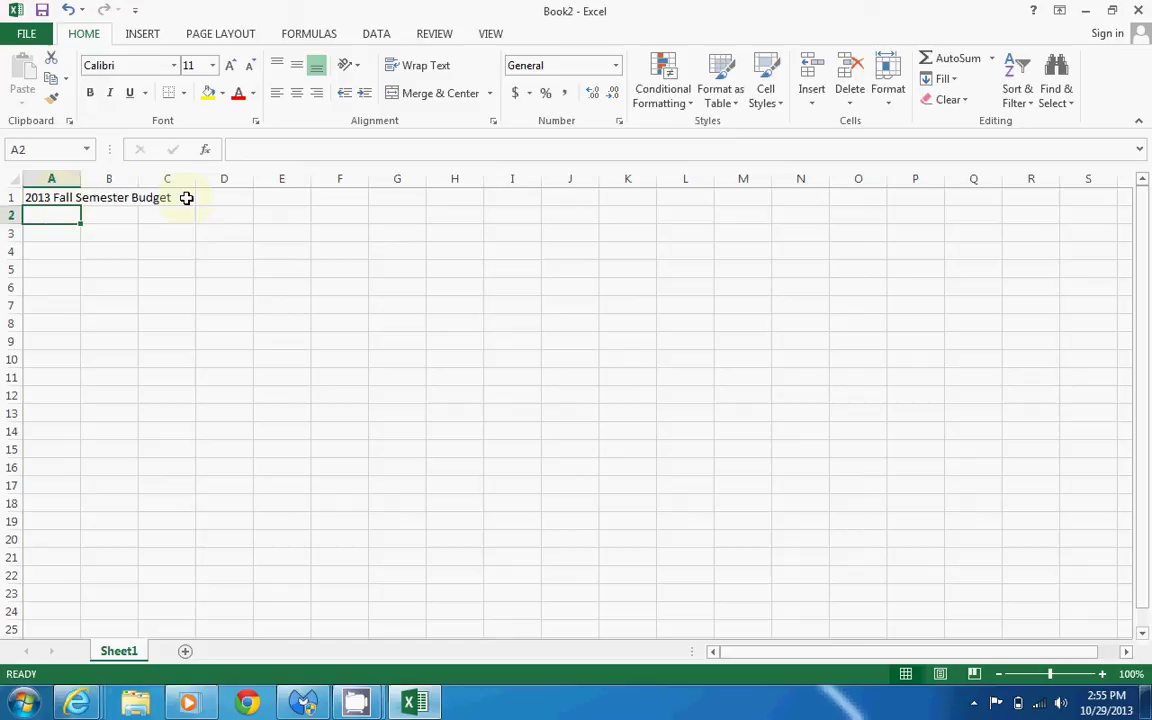
# - Inspect the stored contents of cells A1 and B1 to see which one holds the title
pyautogui.click(67, 197)
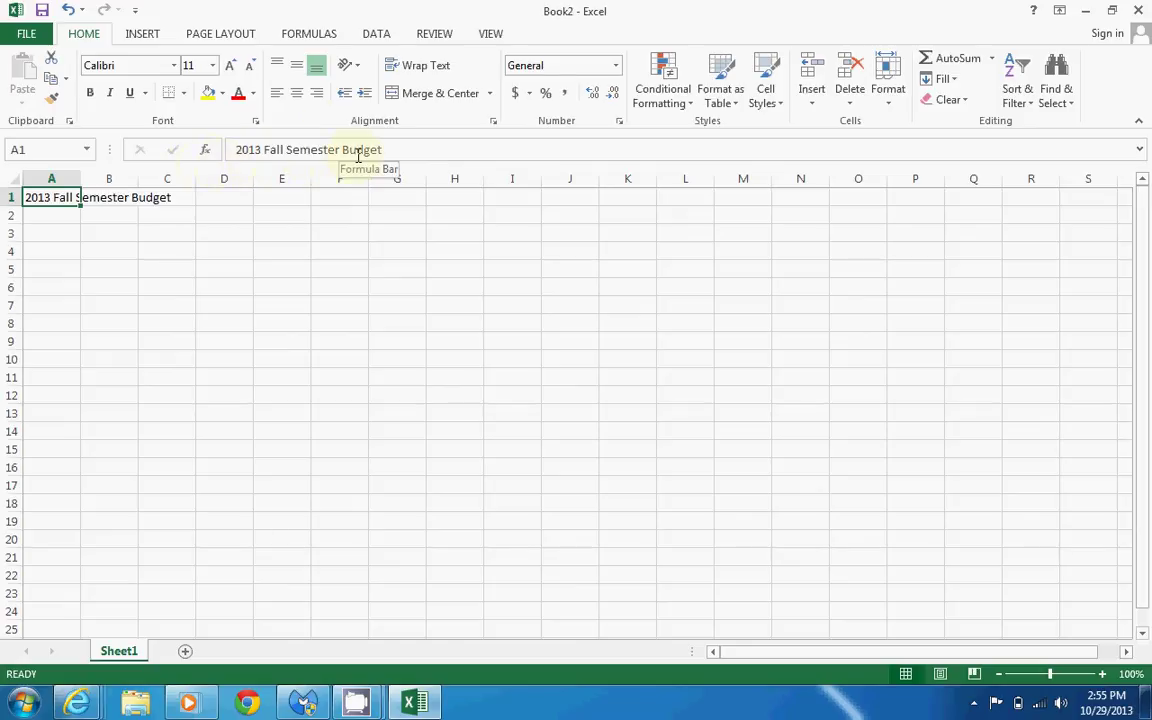
pyautogui.click(116, 201)
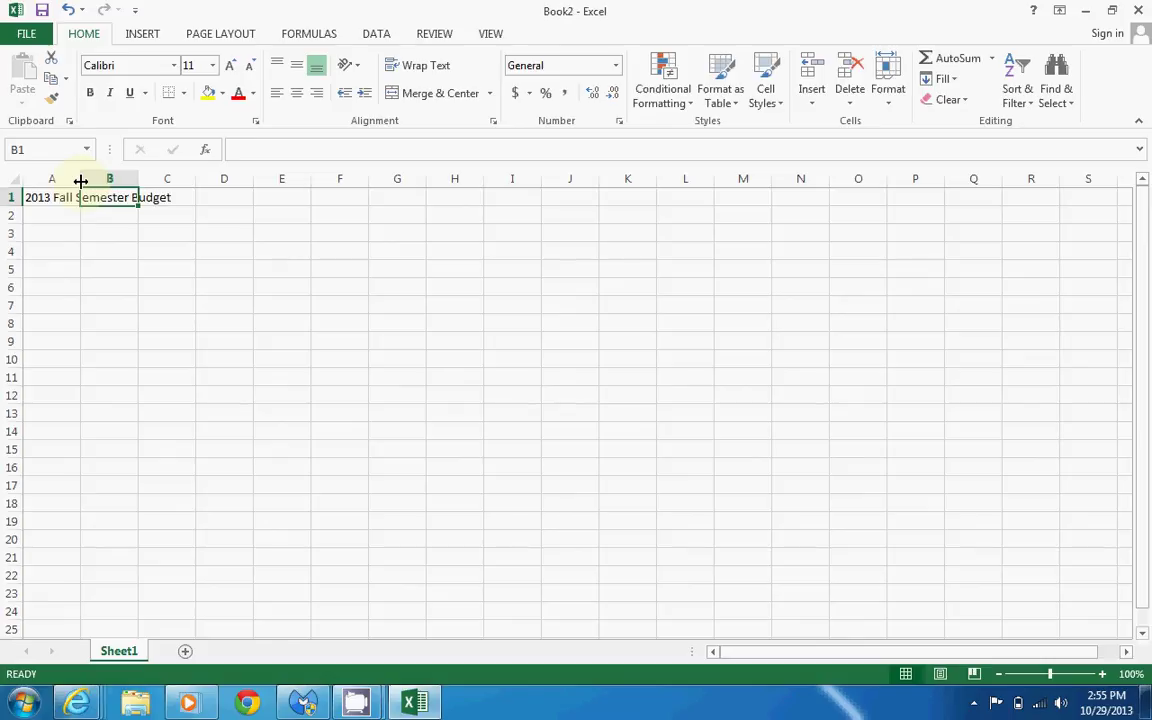
# - AutoFit column A to the width of its title, and enter the row label "Income" in cell A4
pyautogui.doubleClick(81, 181)
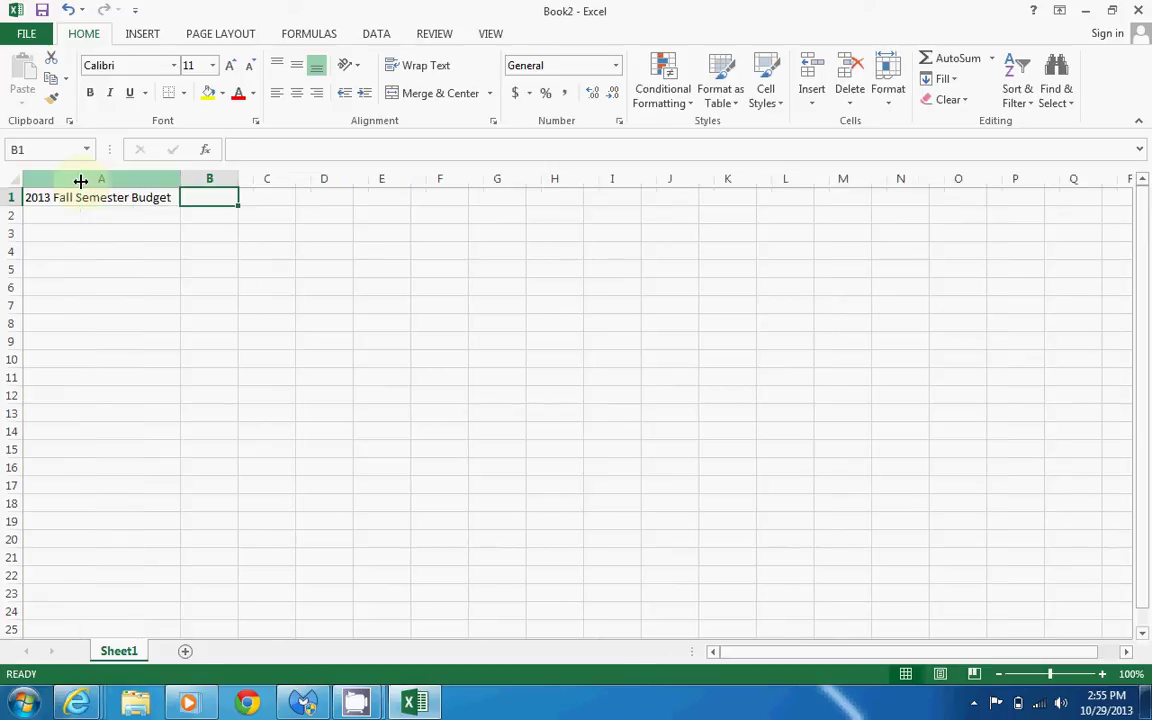
pyautogui.click(91, 257)
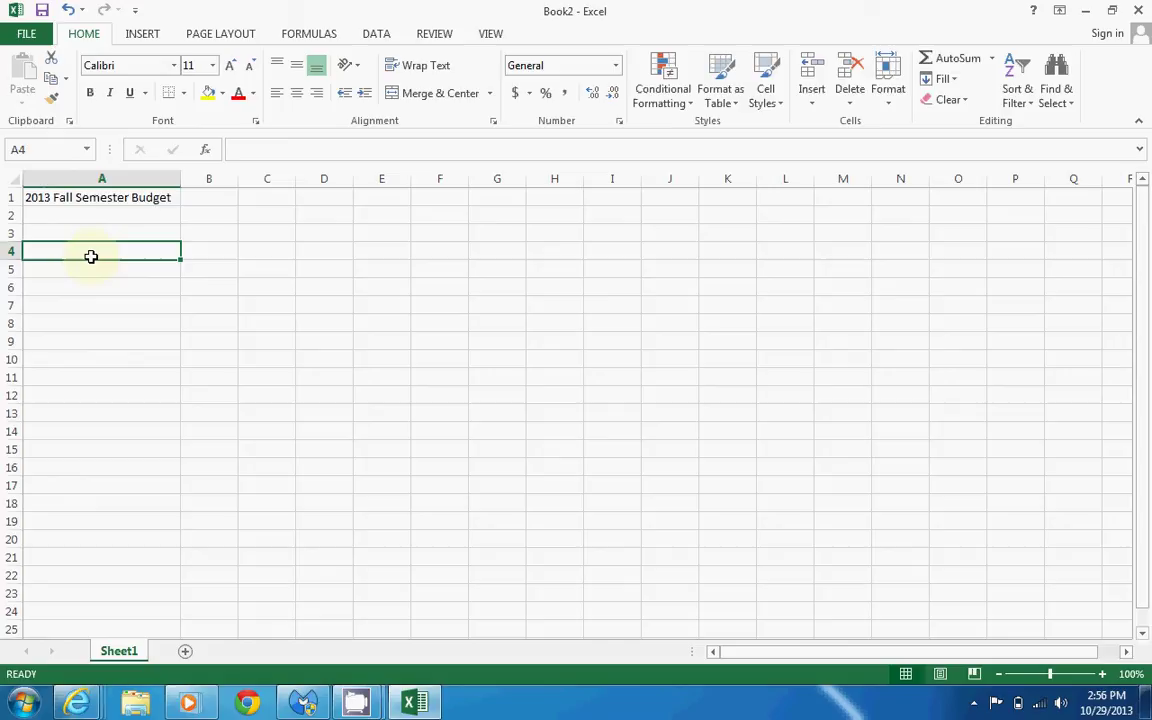
pyautogui.write('Income')
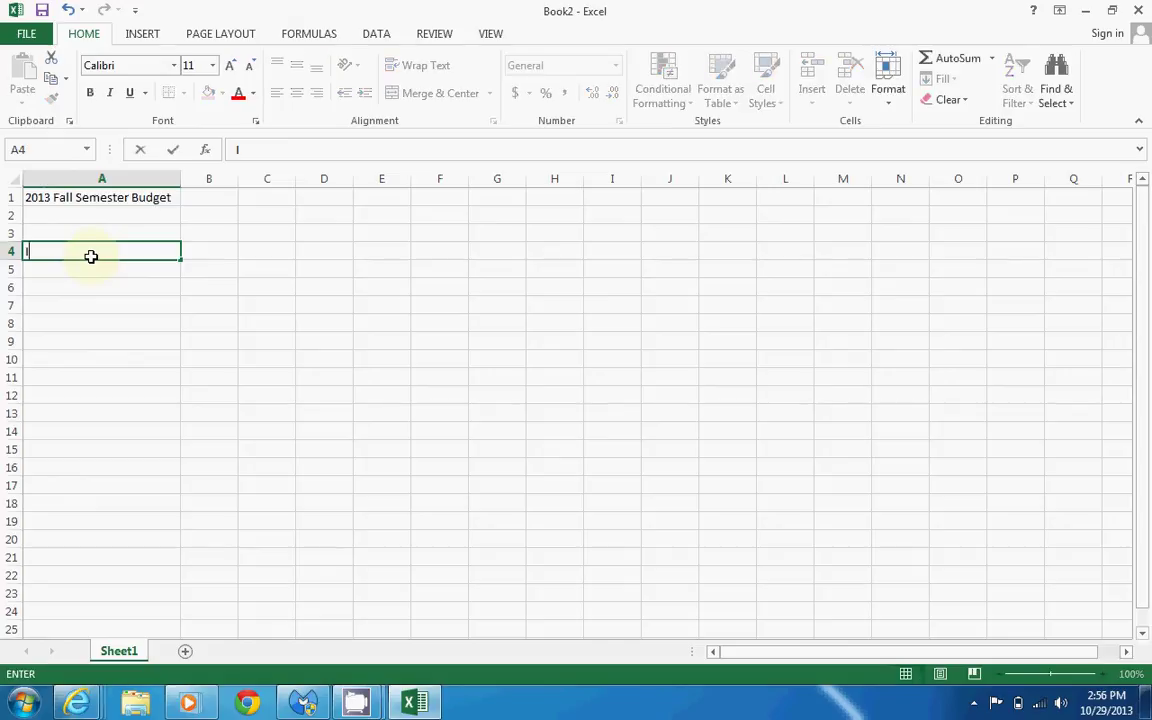
# - Enter the column headings "Week 1", "Week 2", "Week 3" and "Week 4" in cells B3 through E3
pyautogui.click(206, 237)
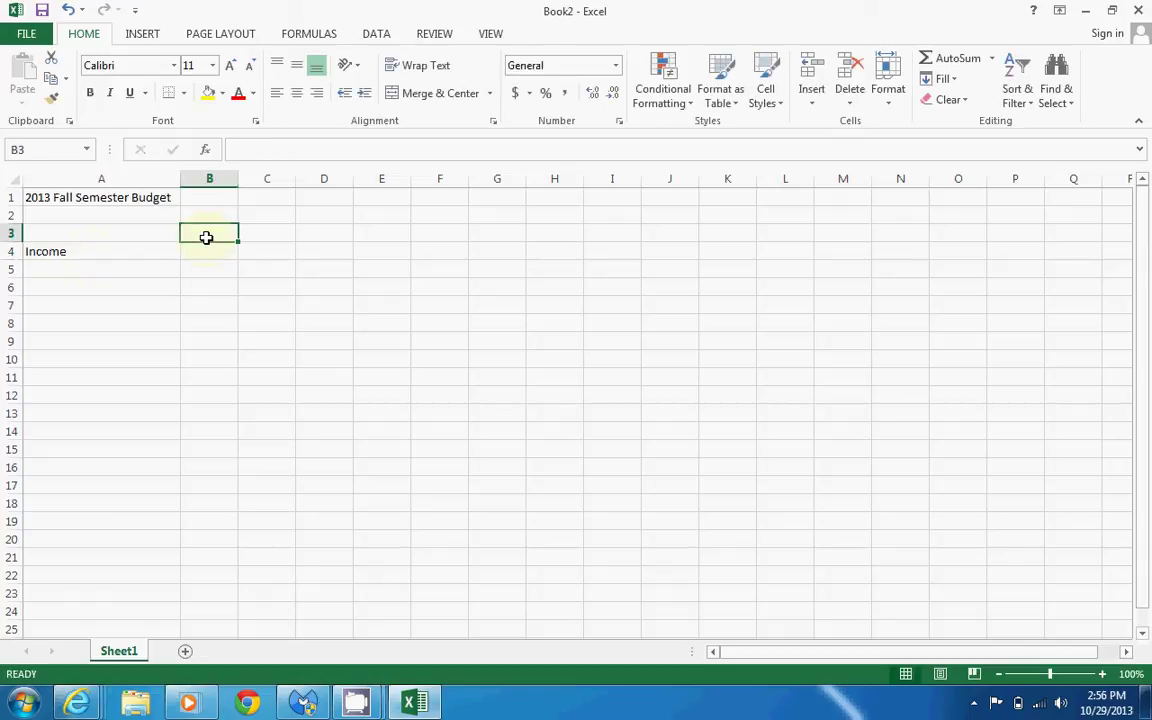
pyautogui.write('Week 1')
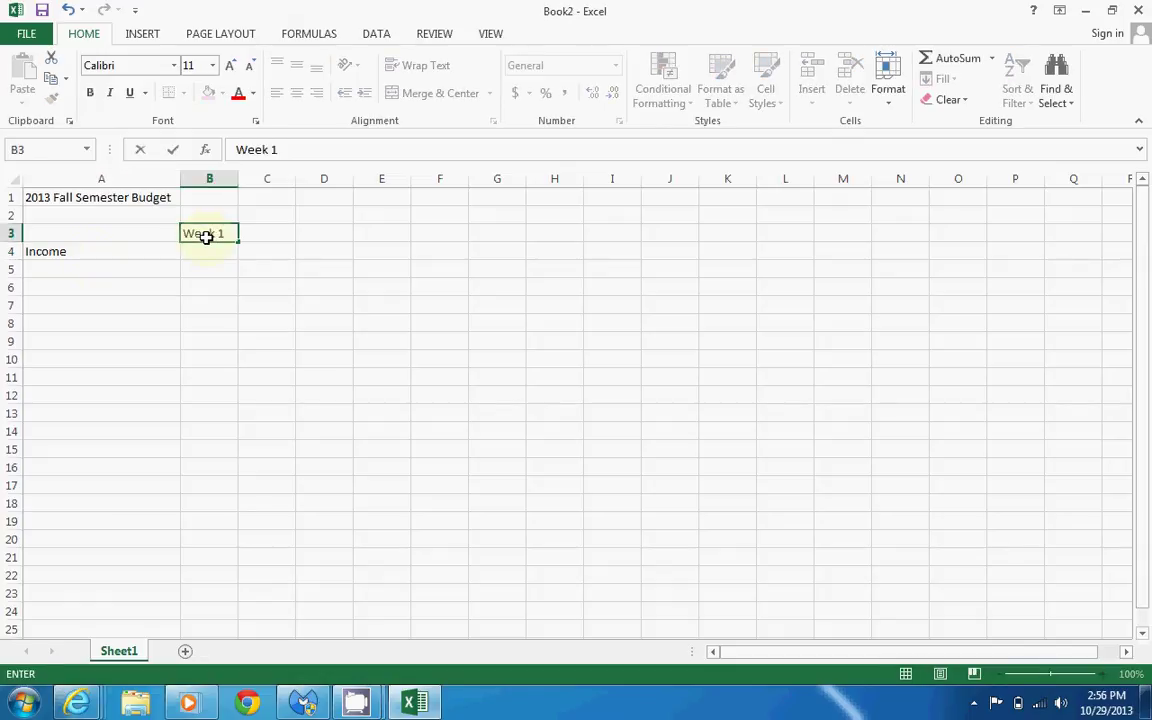
pyautogui.press('Tab')
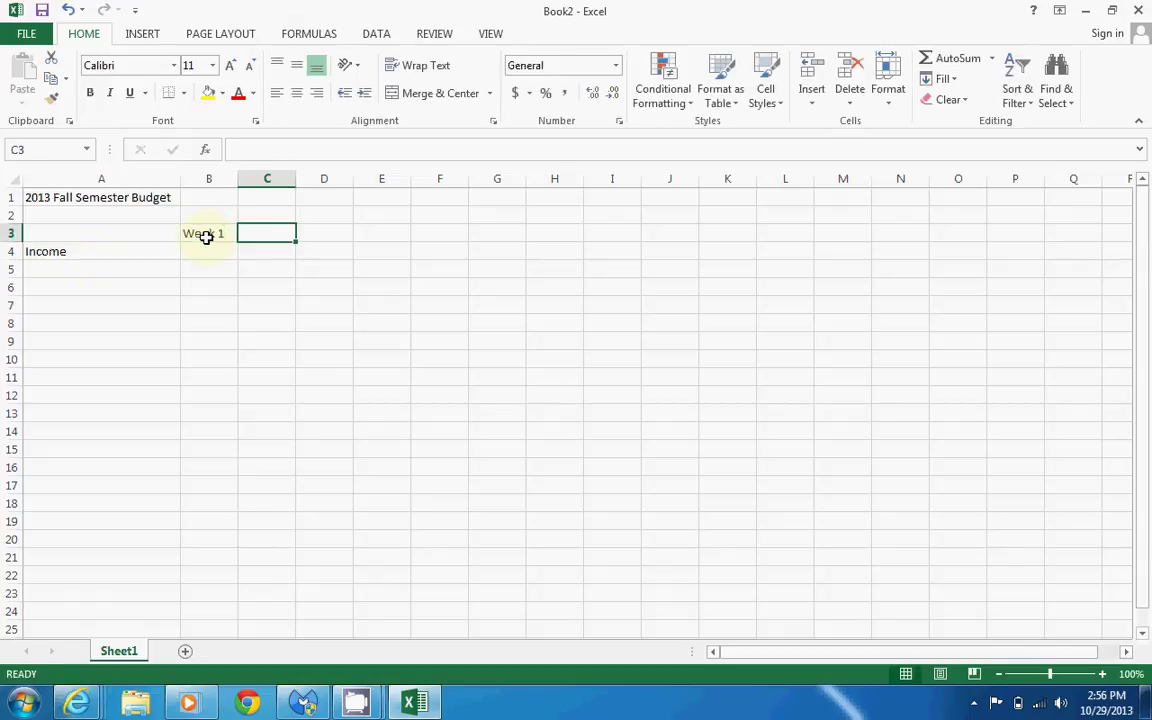
pyautogui.write('Week 2')
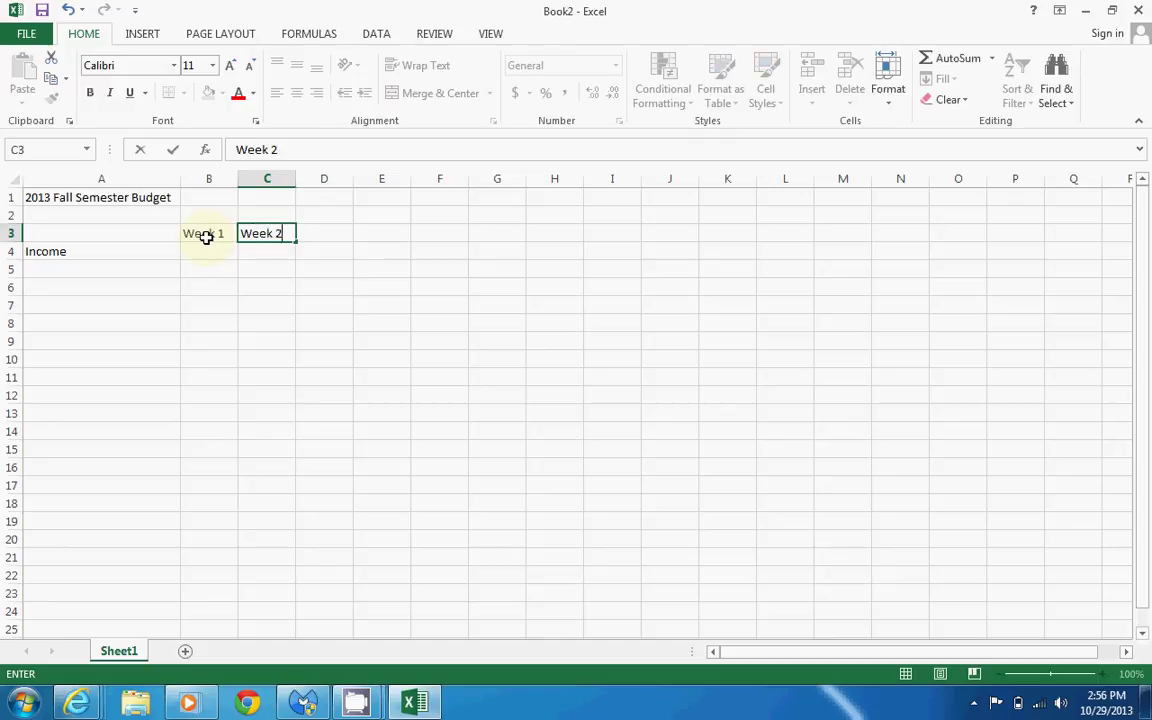
pyautogui.press('Tab')
pyautogui.write('Week 3')
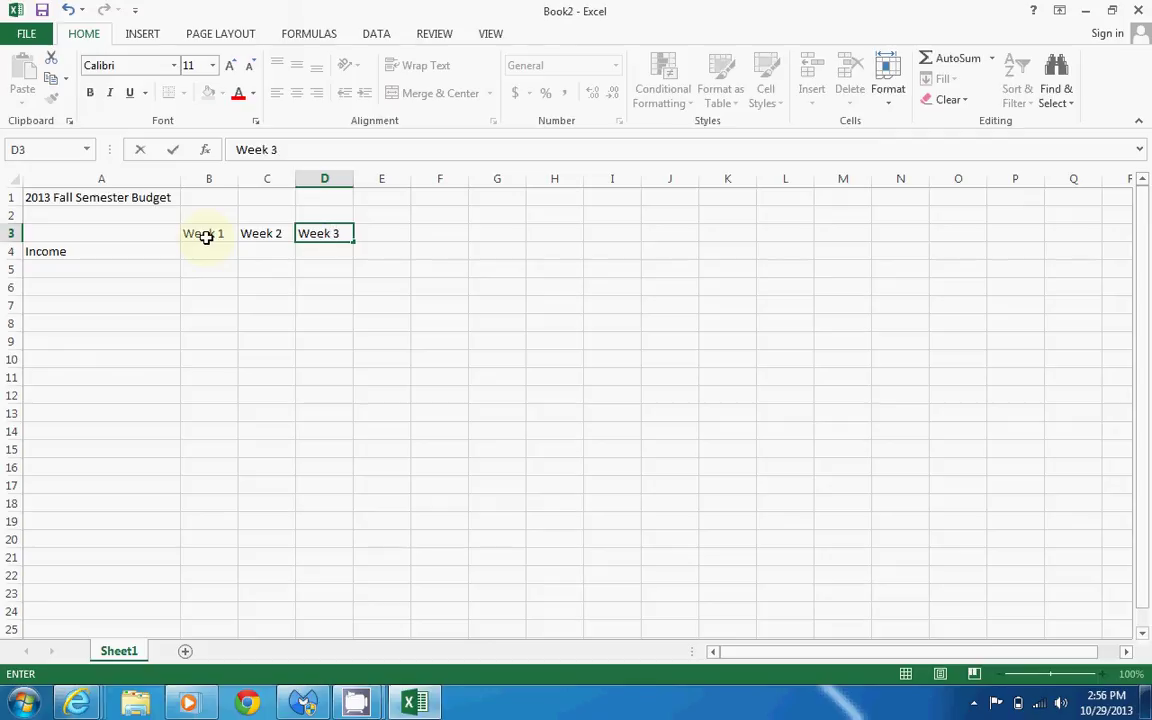
pyautogui.press('Tab')
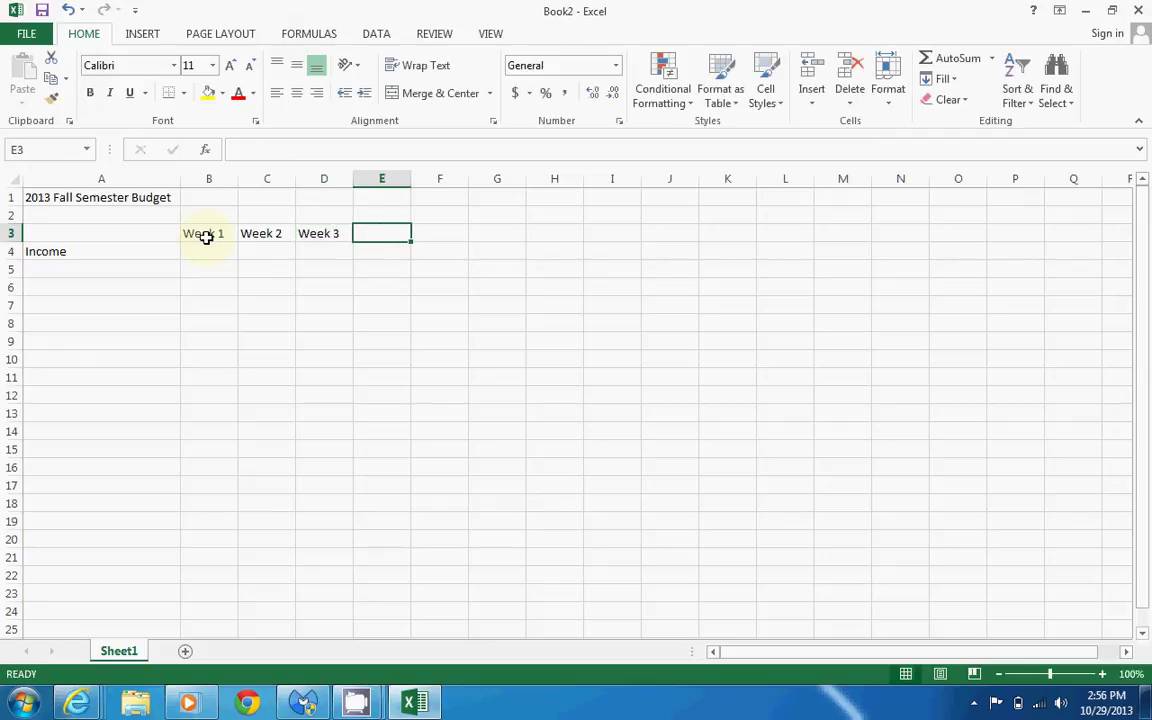
pyautogui.write('Week ')
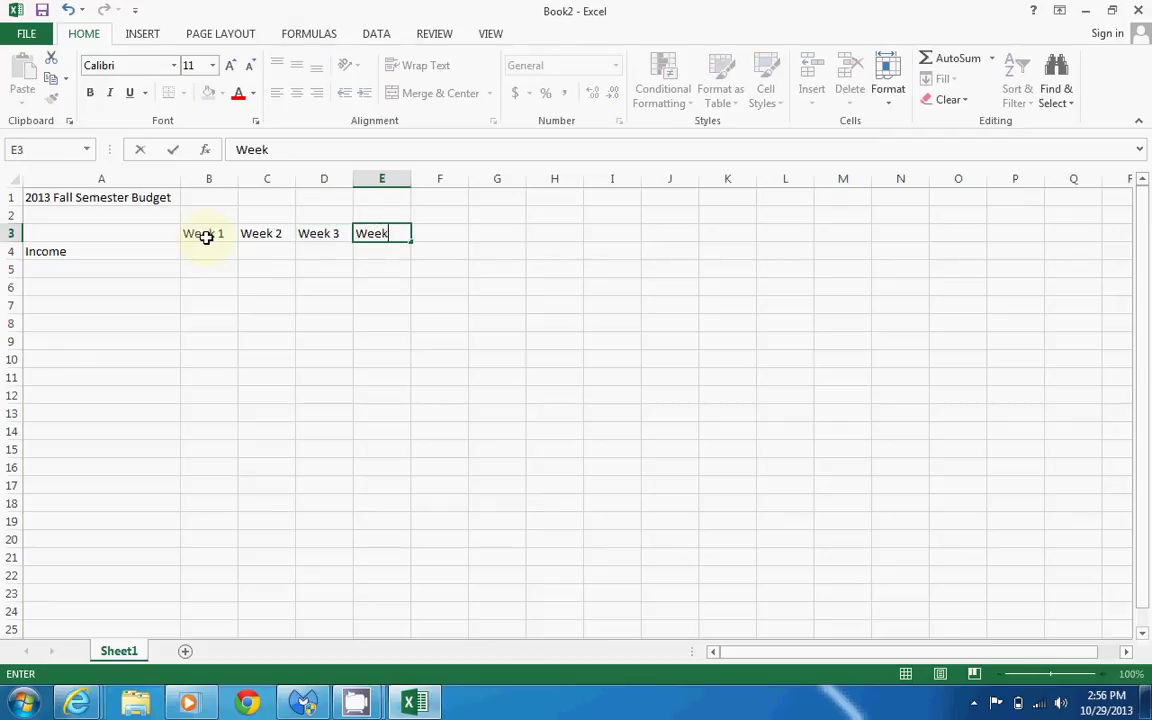
pyautogui.write('4')
pyautogui.press('Tab')
# - Enter the heading "Total" in cell F3, after the four week headings
pyautogui.write('Ttoa')
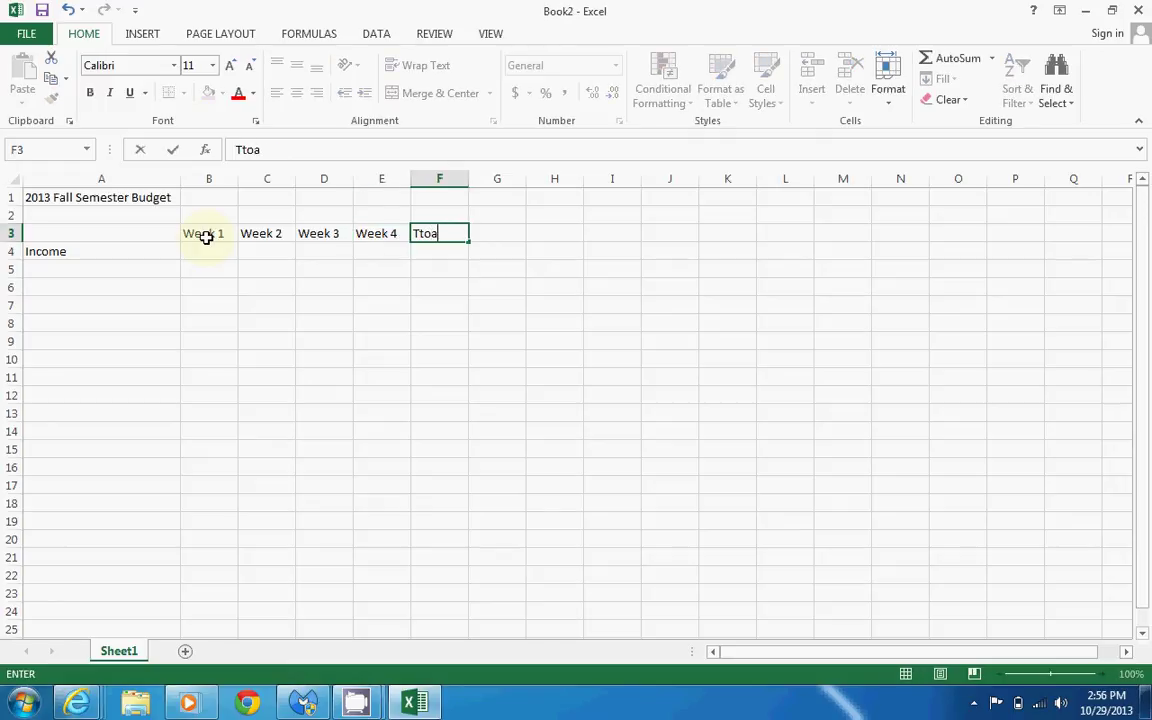
pyautogui.press('BackSpace')
pyautogui.press('BackSpace')
pyautogui.press('BackSpace')
pyautogui.write('otal')
pyautogui.press('Tab')
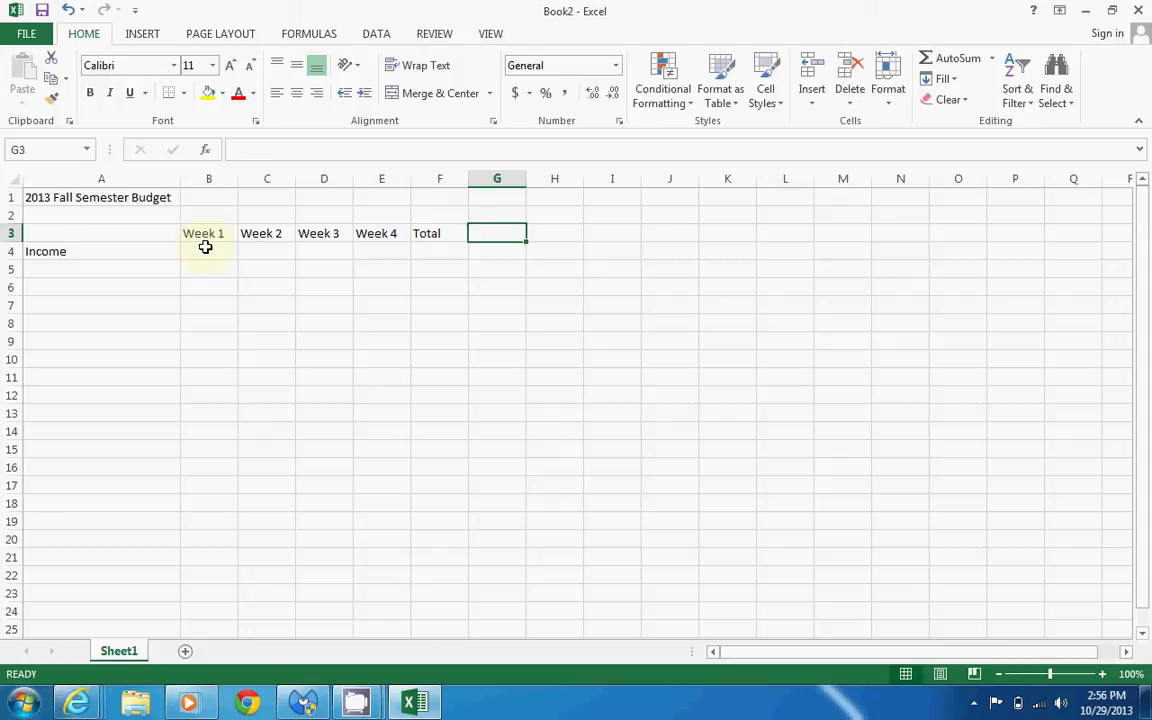
# - Enter income of $50 for Week 1 in cell B4 and $60 for Week 2 in cell C4
pyautogui.click(205, 247)
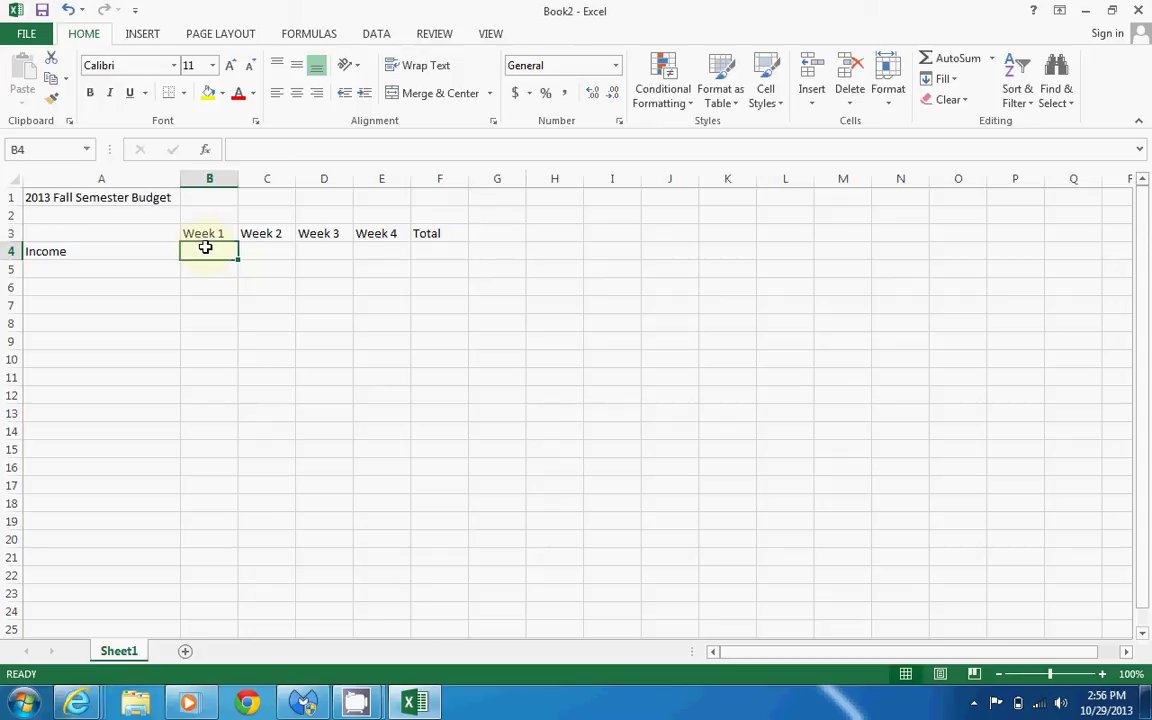
pyautogui.write('$50')
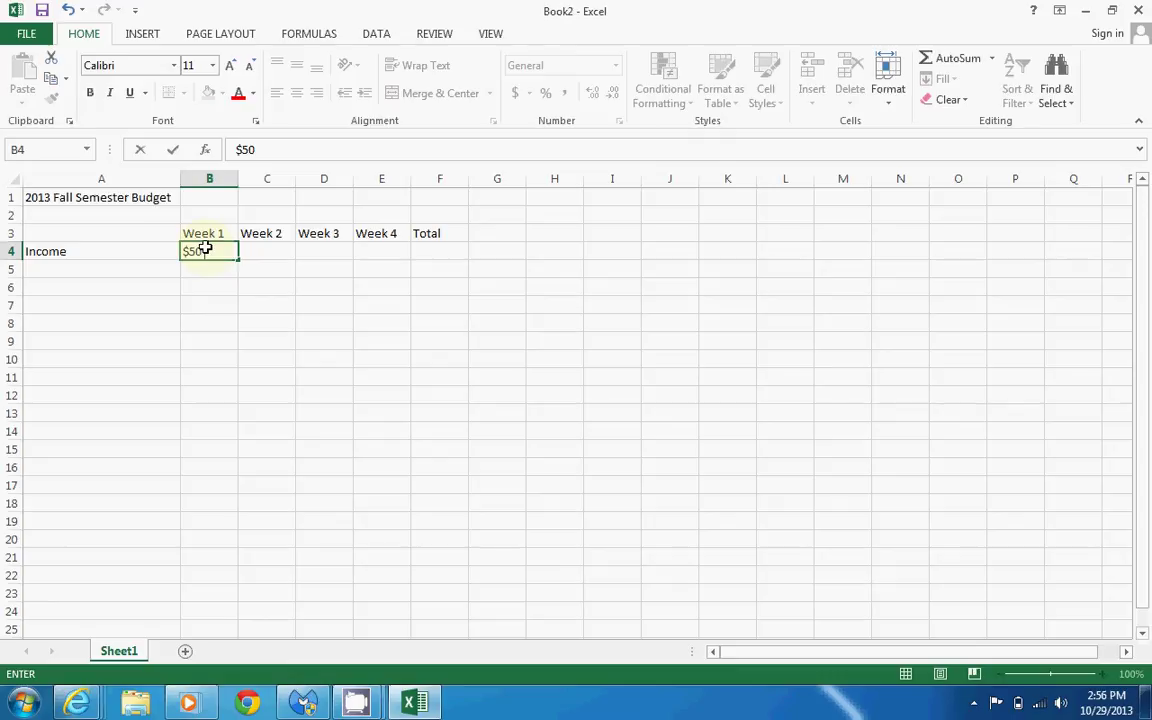
pyautogui.press('Tab')
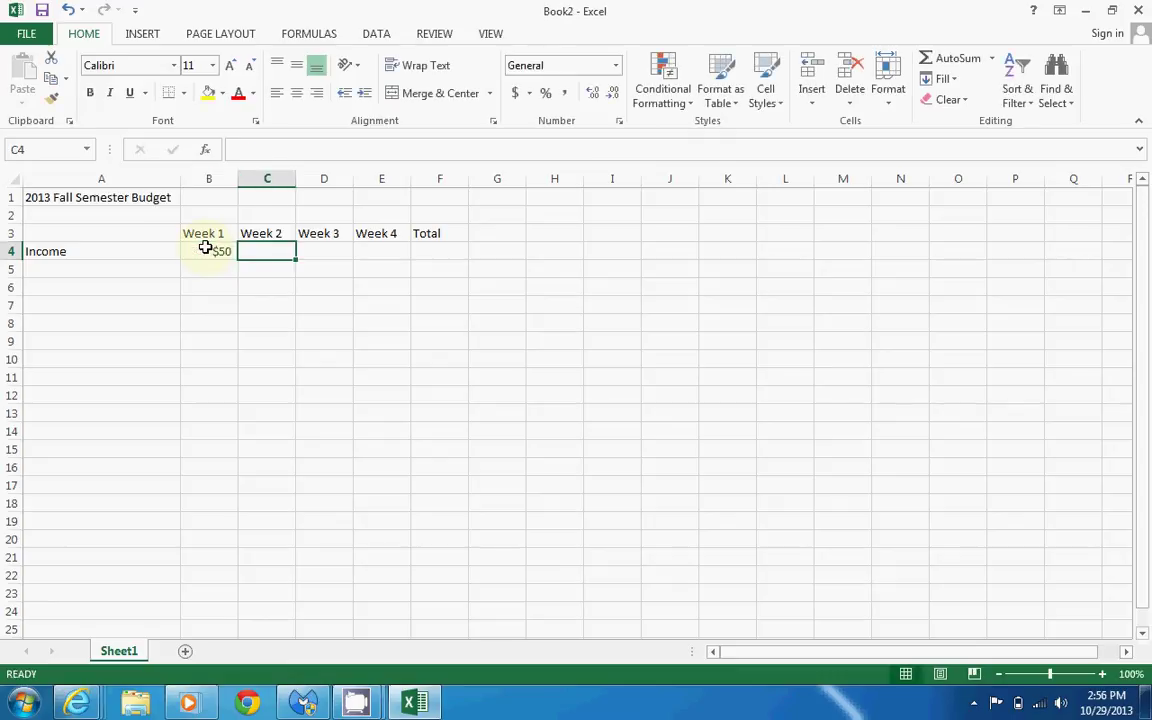
pyautogui.write('$60')
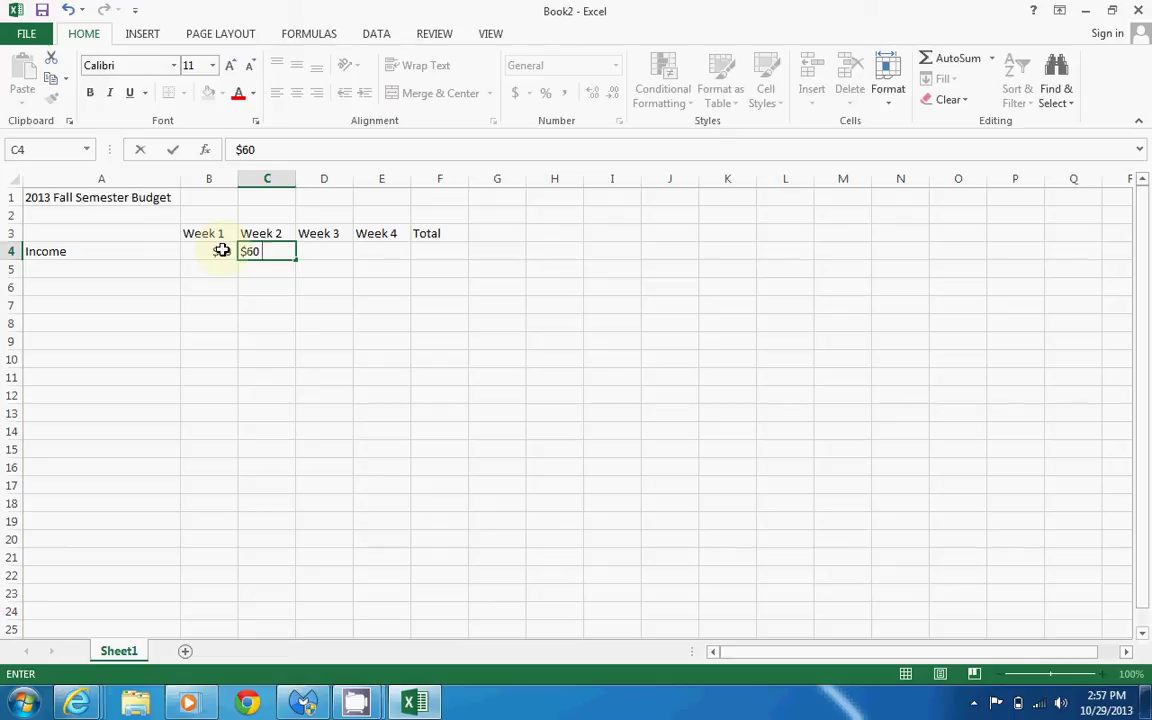
# - Extend the income series from cells B4 and C4 across to E4 to fill Week 3 and Week 4
pyautogui.click(221, 250)
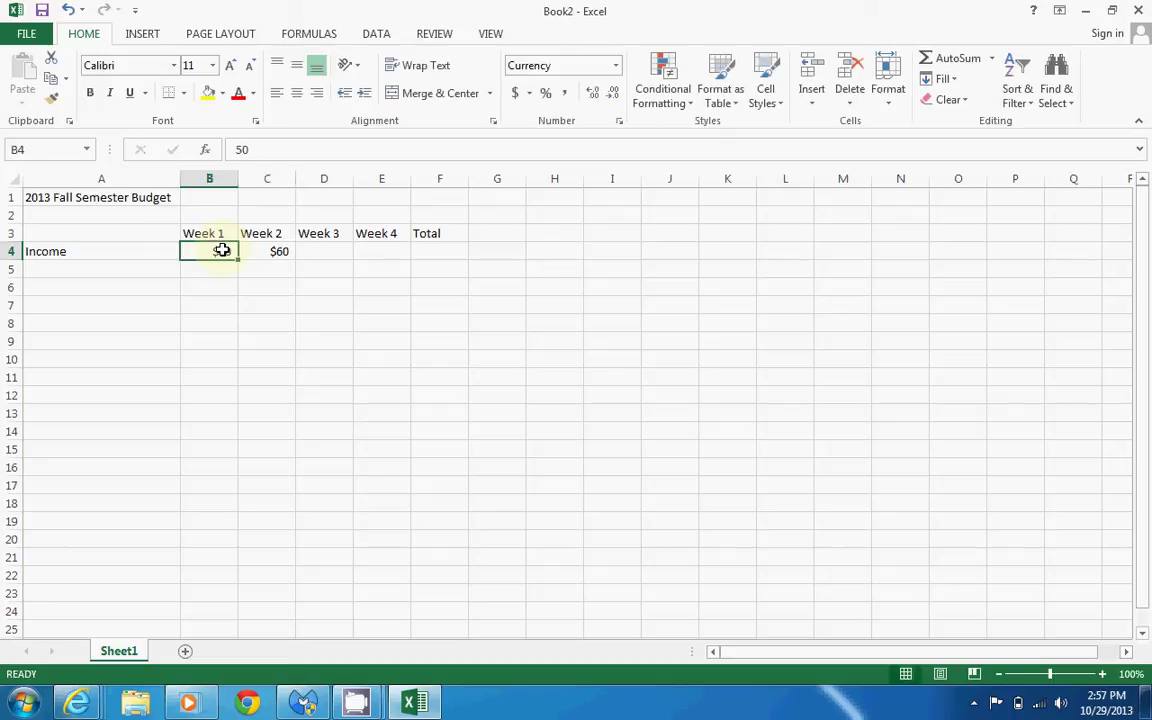
pyautogui.moveTo(221, 250); pyautogui.dragTo(272, 250)
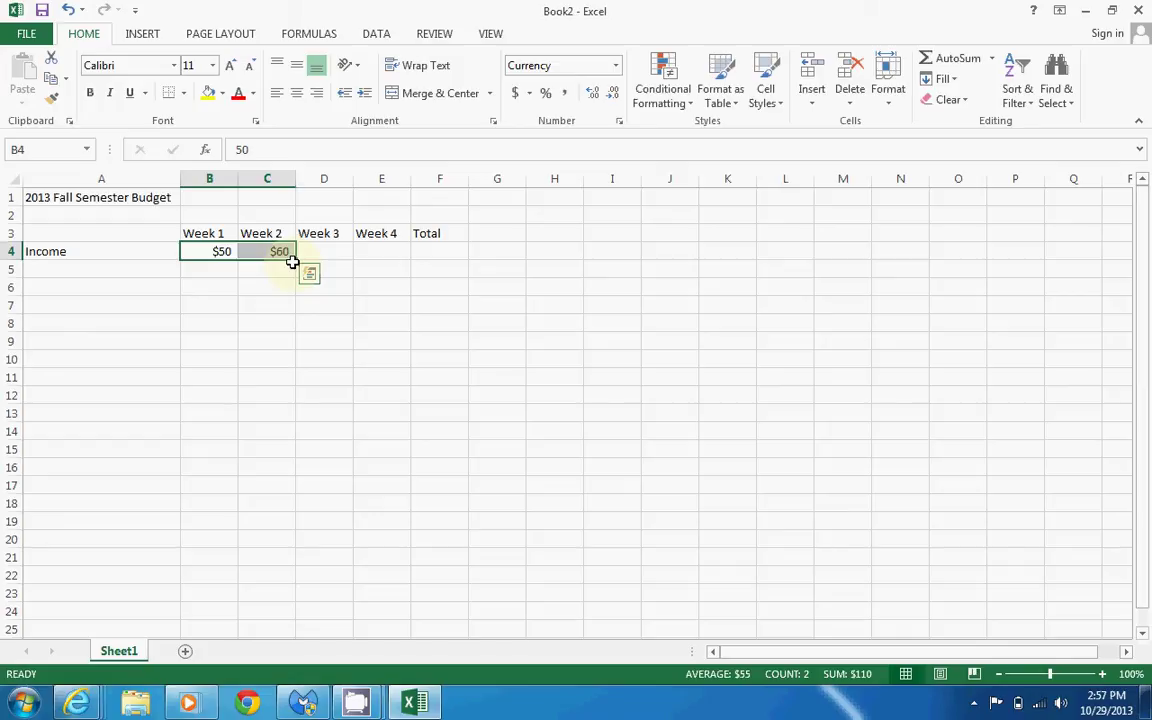
pyautogui.moveTo(291, 261); pyautogui.dragTo(392, 263)
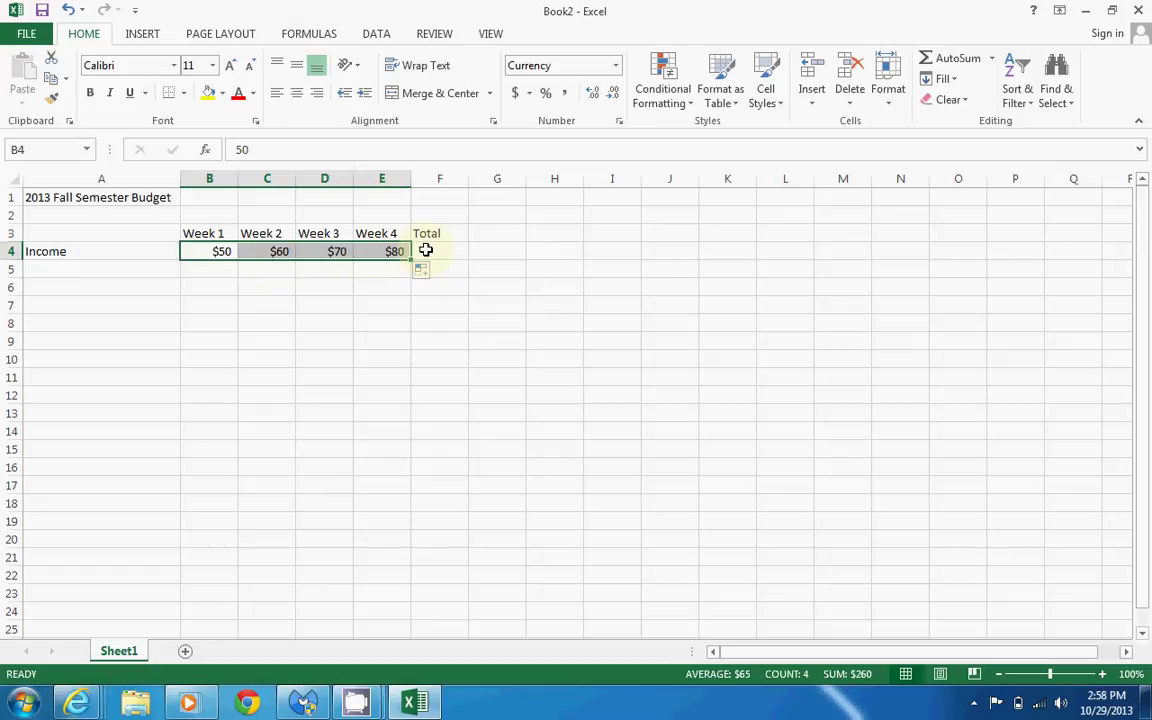
# - Total the four weeks of income in cell F4 with the formula =B4+C4+D4+E4
pyautogui.click(425, 250)
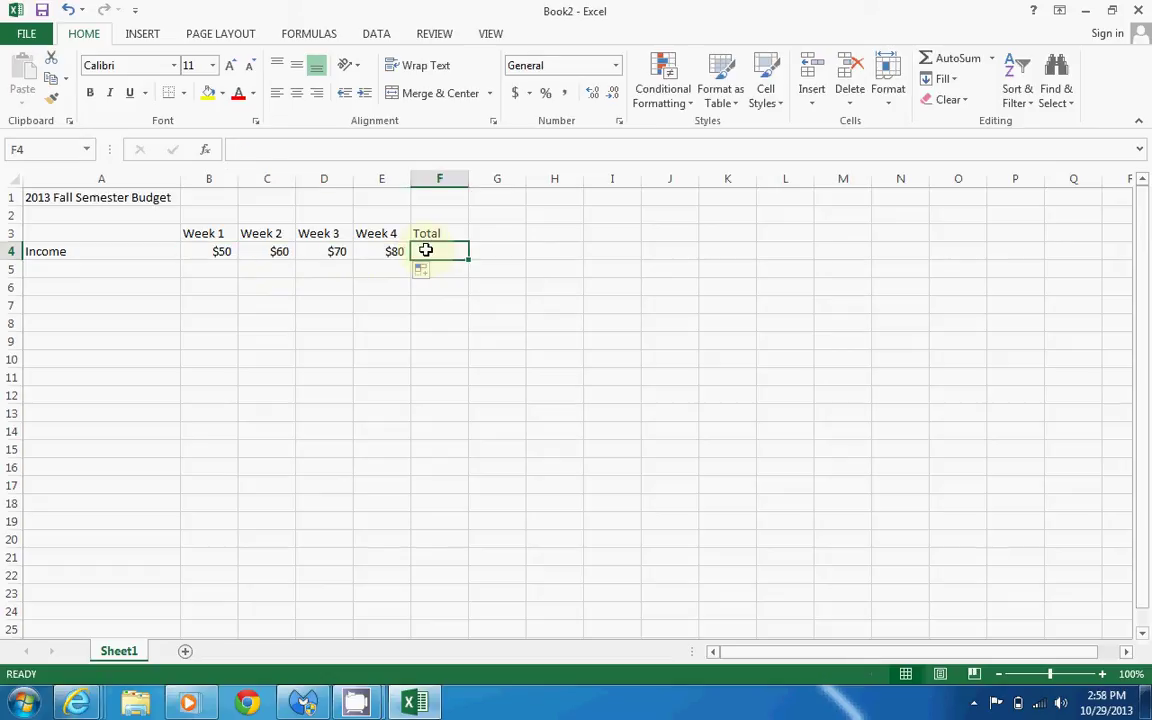
pyautogui.write('=')
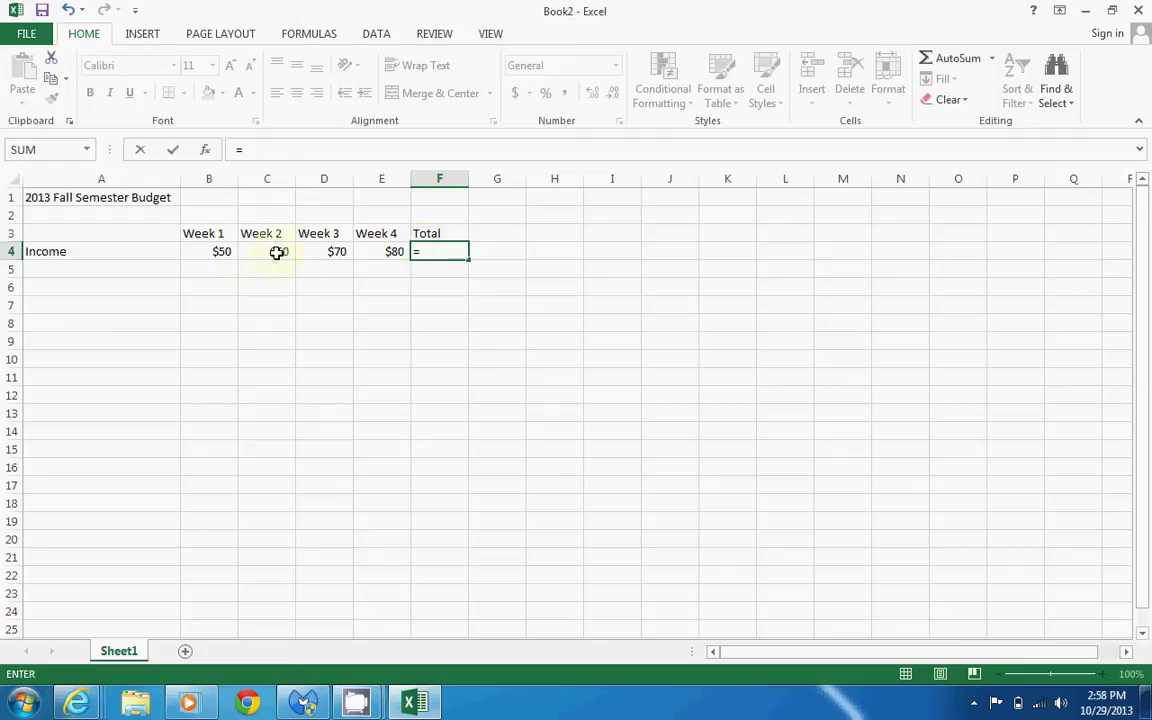
pyautogui.click(221, 253)
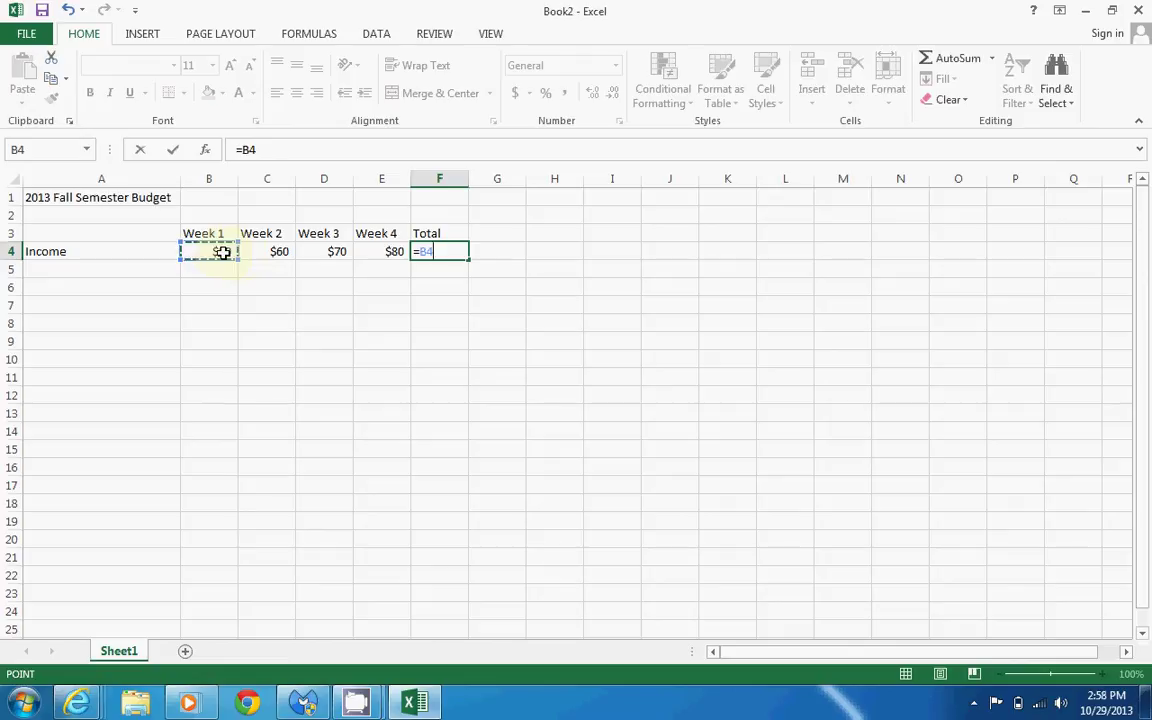
pyautogui.write('+')
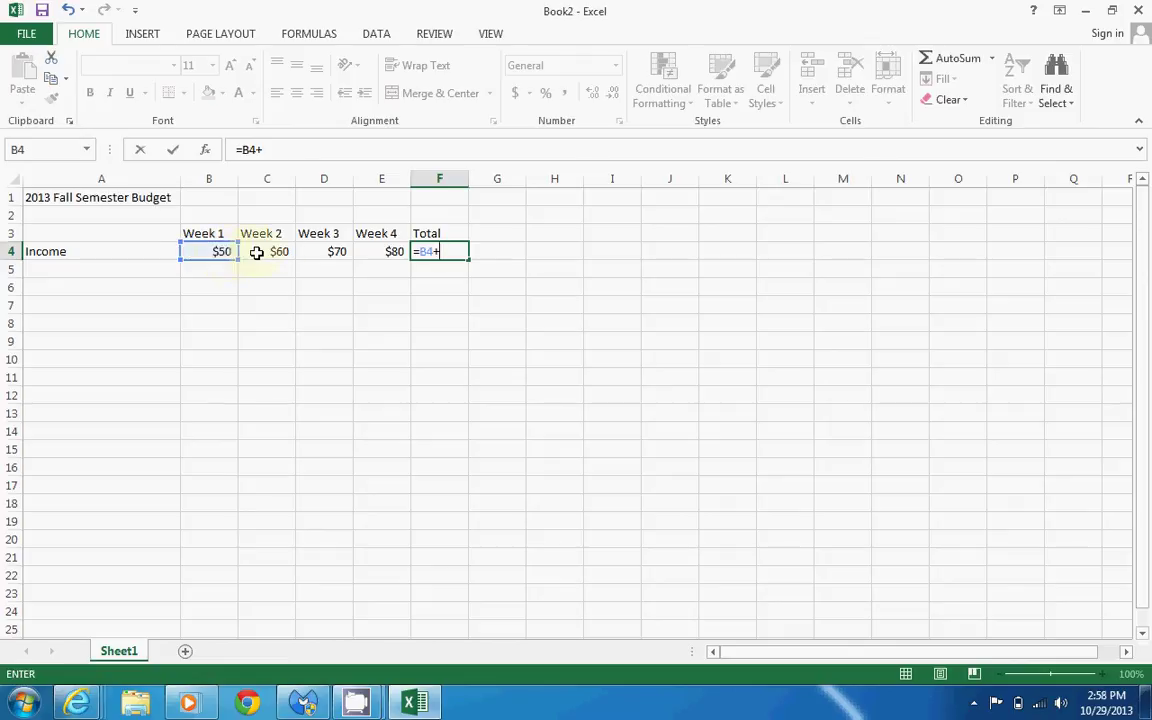
pyautogui.click(257, 253)
pyautogui.write('+')
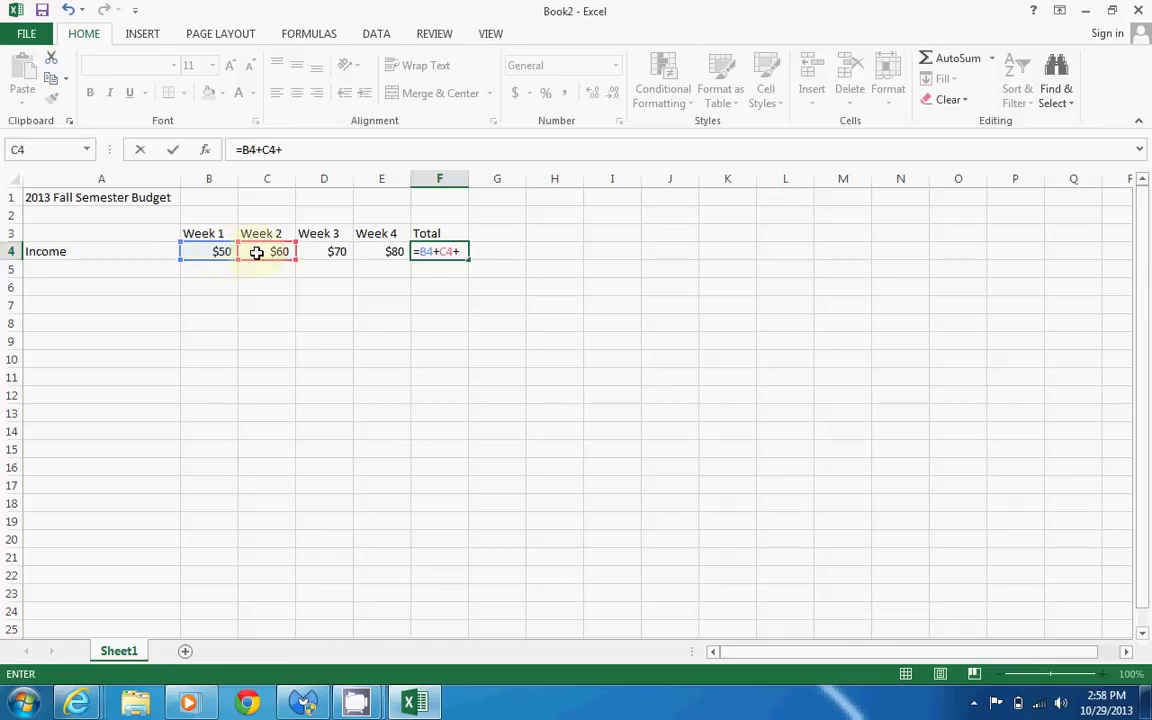
pyautogui.click(314, 253)
pyautogui.write('+')
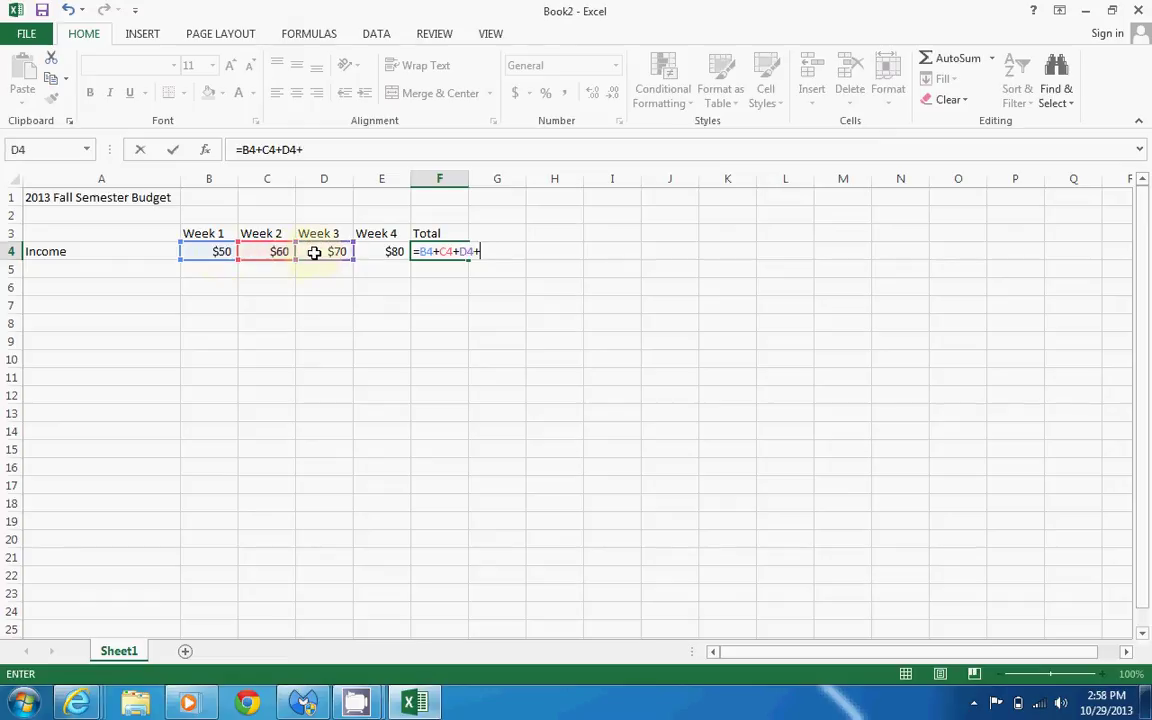
pyautogui.click(391, 252)
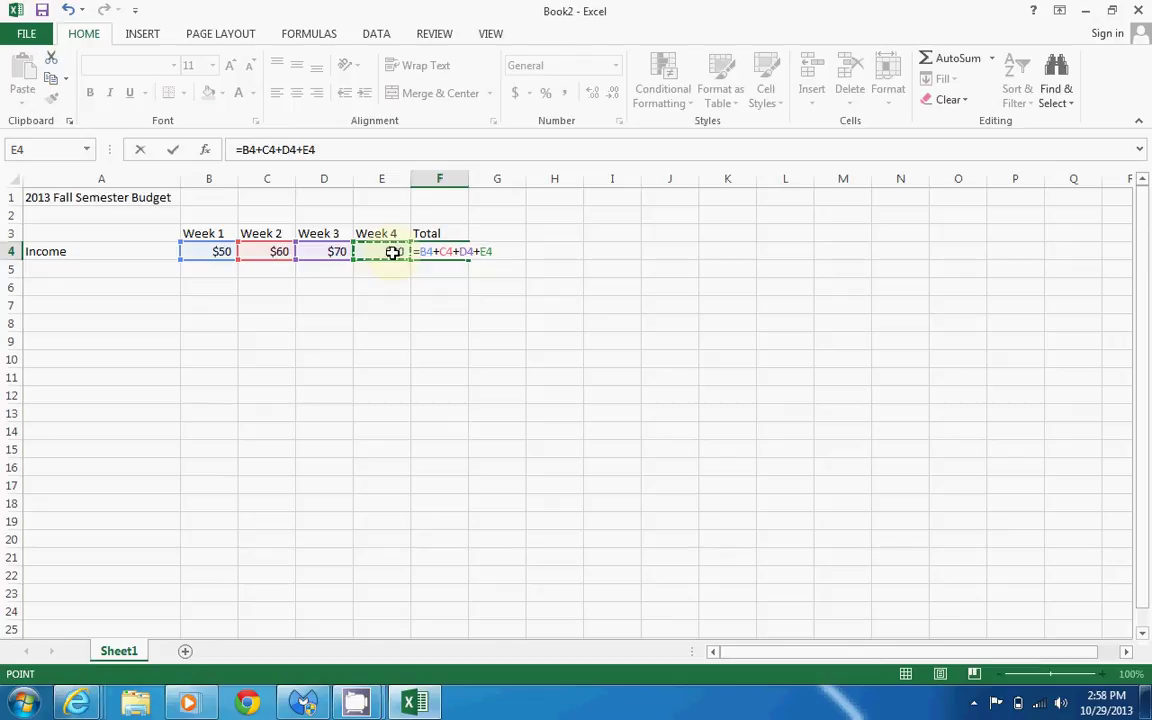
pyautogui.press('Return')
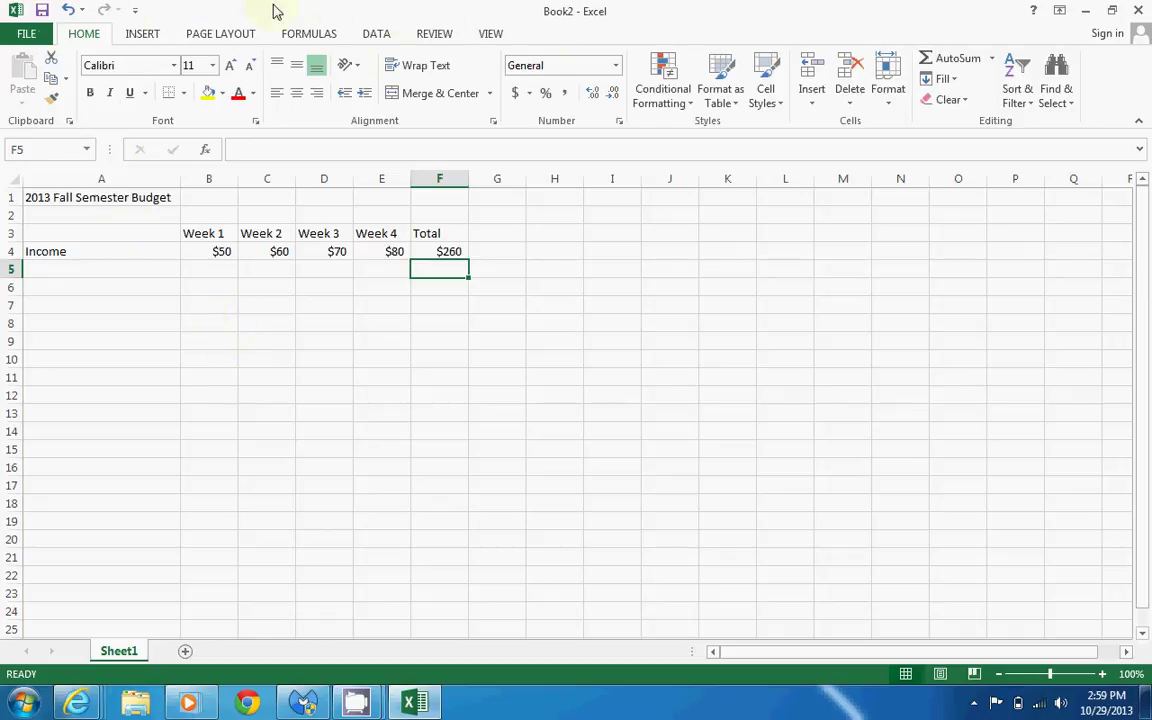
pyautogui.click(140, 33)
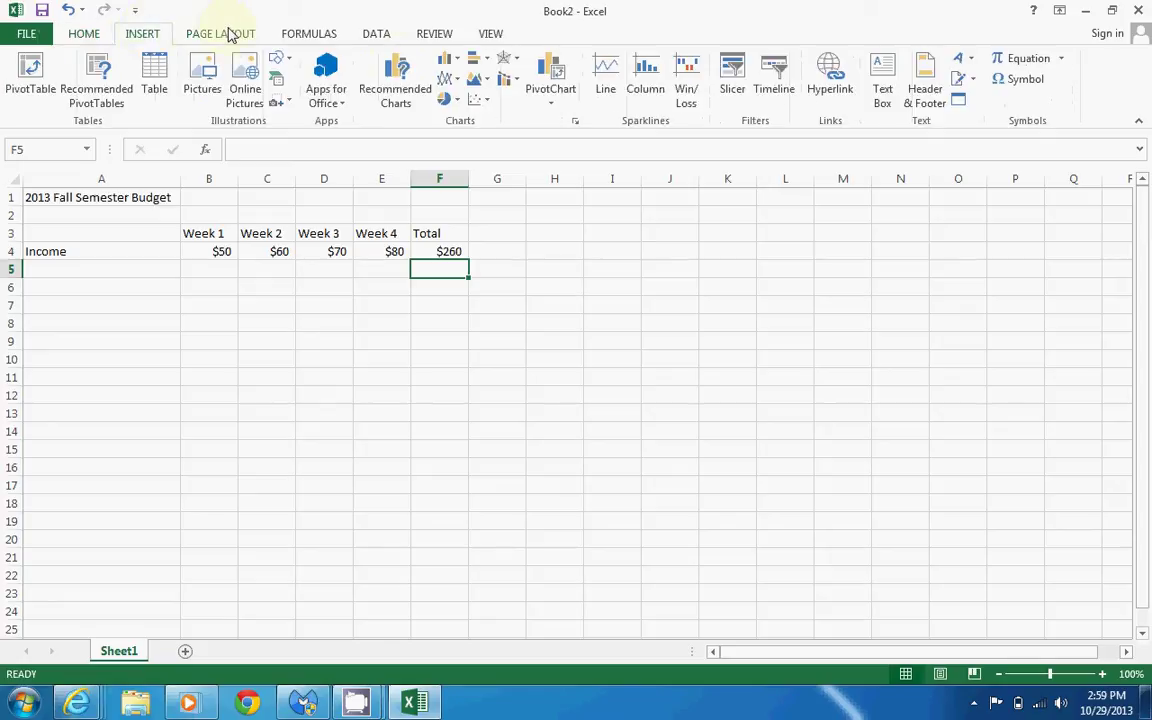
pyautogui.click(229, 33)
pyautogui.click(289, 33)
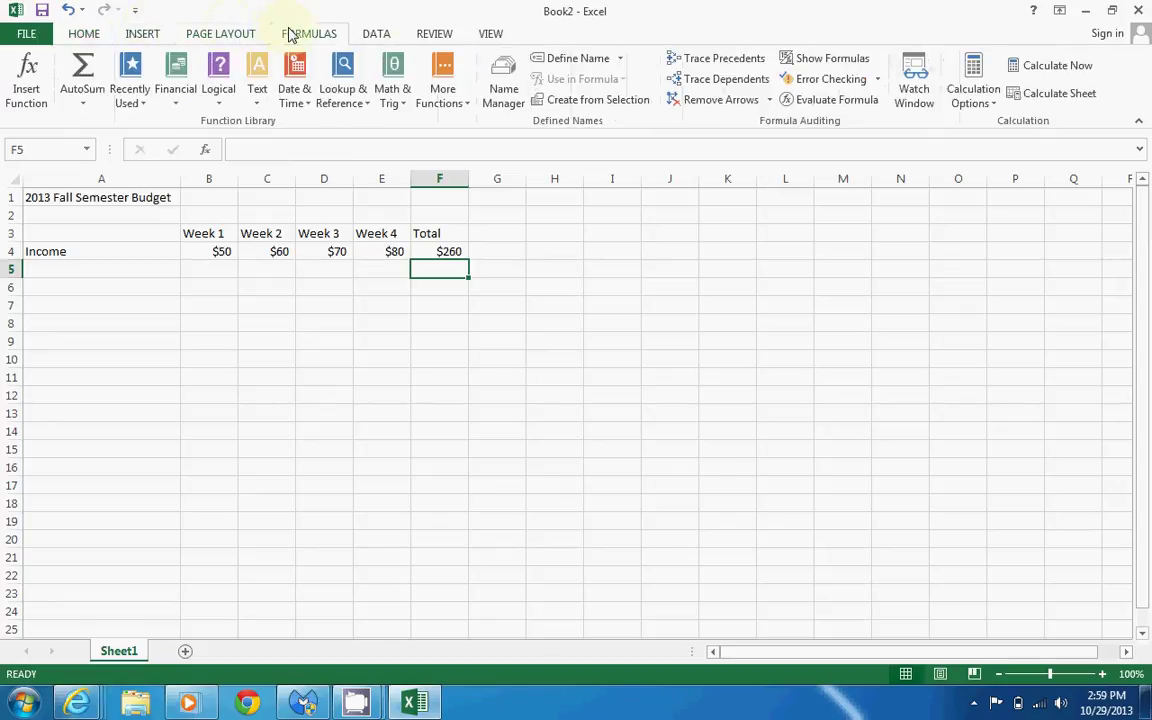
pyautogui.click(90, 34)
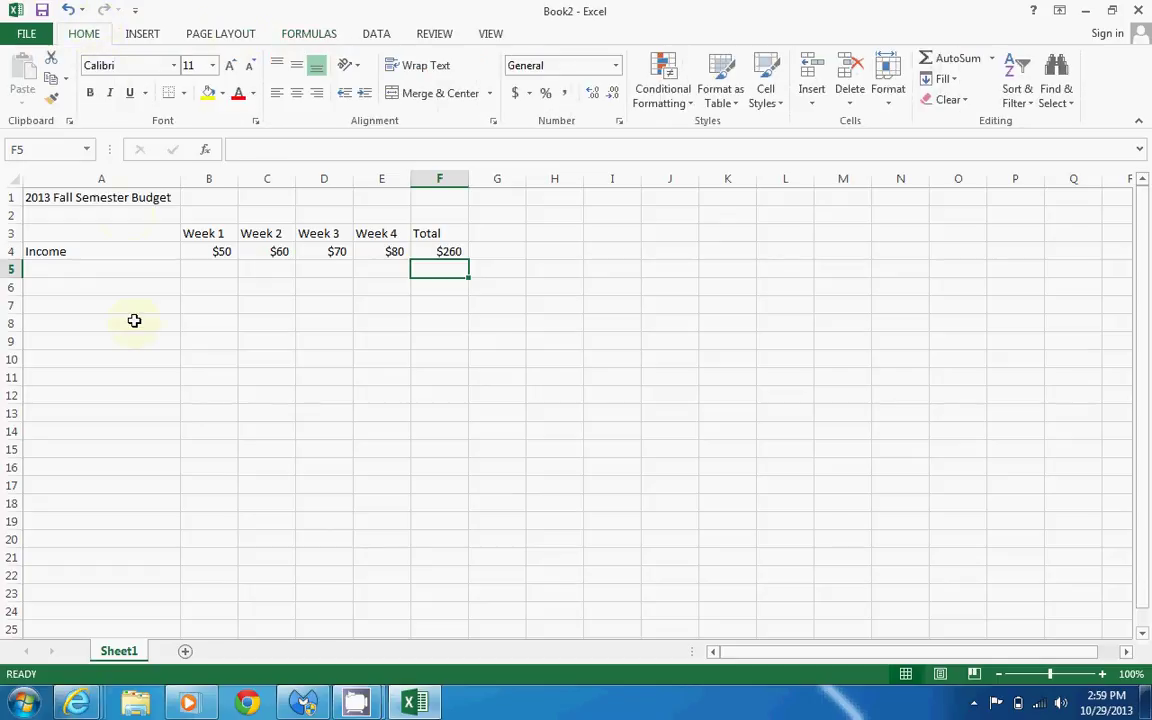